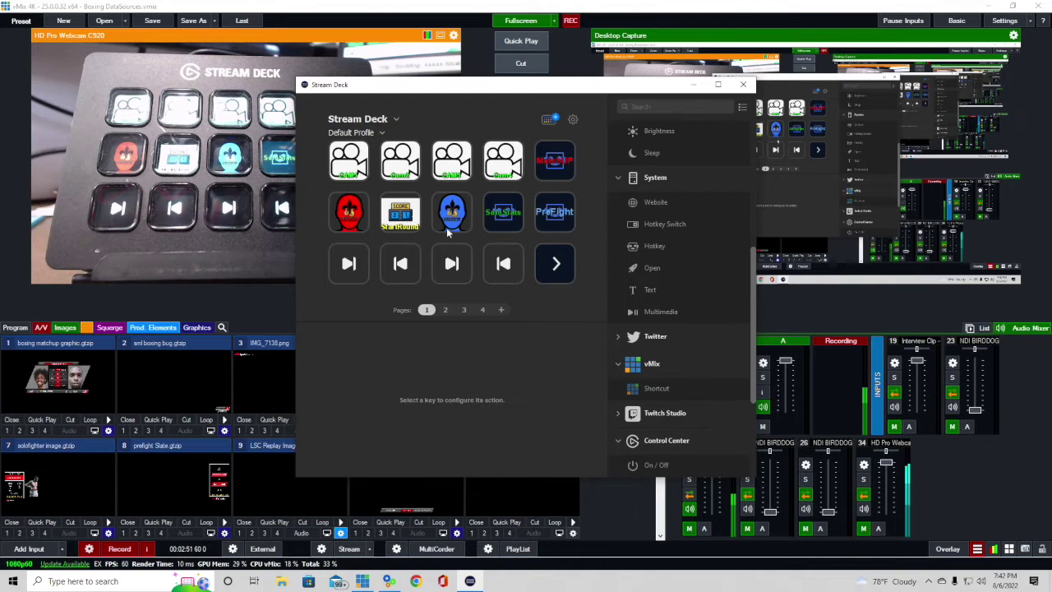
Fill all empty keys on Stream Deck page 3 with System Hotkey actions.
{"action": "left_click", "coordinate": [464, 309]}
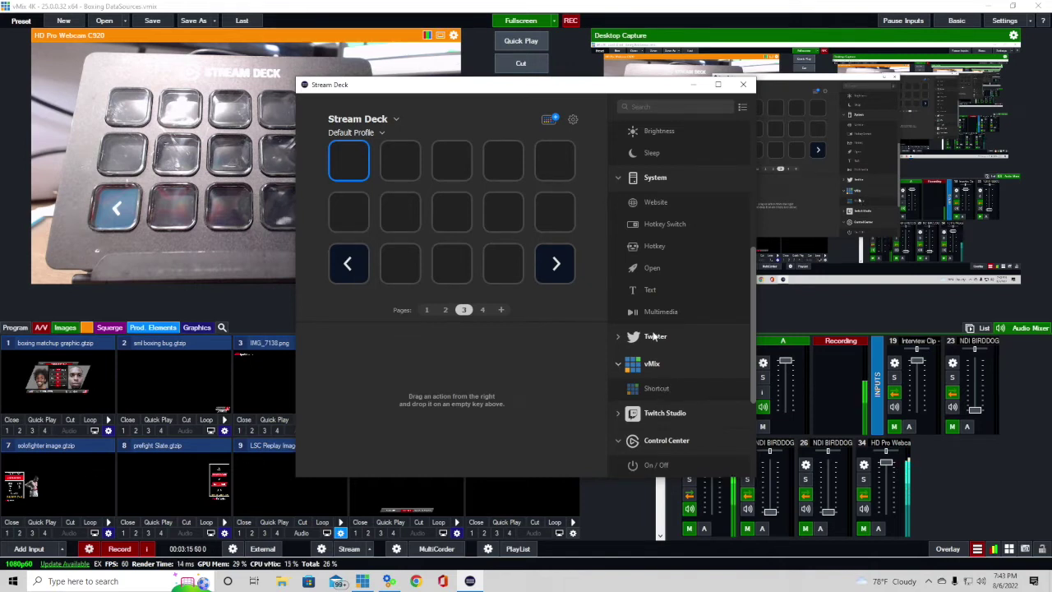
{"action": "left_click", "coordinate": [658, 244]}
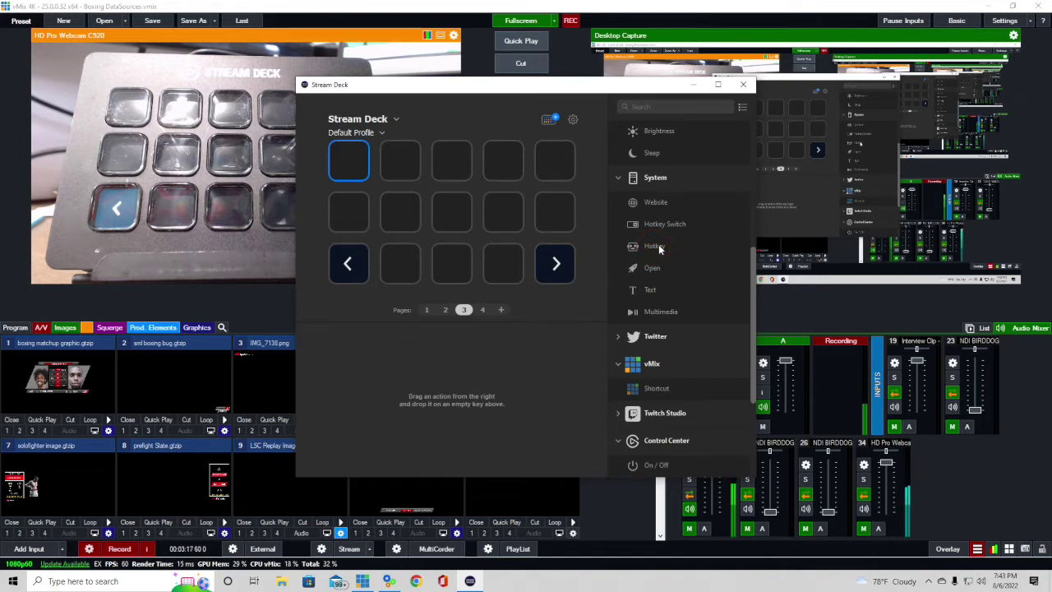
{"action": "left_click_drag", "start_coordinate": [659, 244], "coordinate": [352, 161]}
{"action": "left_click_drag", "start_coordinate": [655, 246], "coordinate": [394, 158]}
{"action": "double_click", "coordinate": [655, 244]}
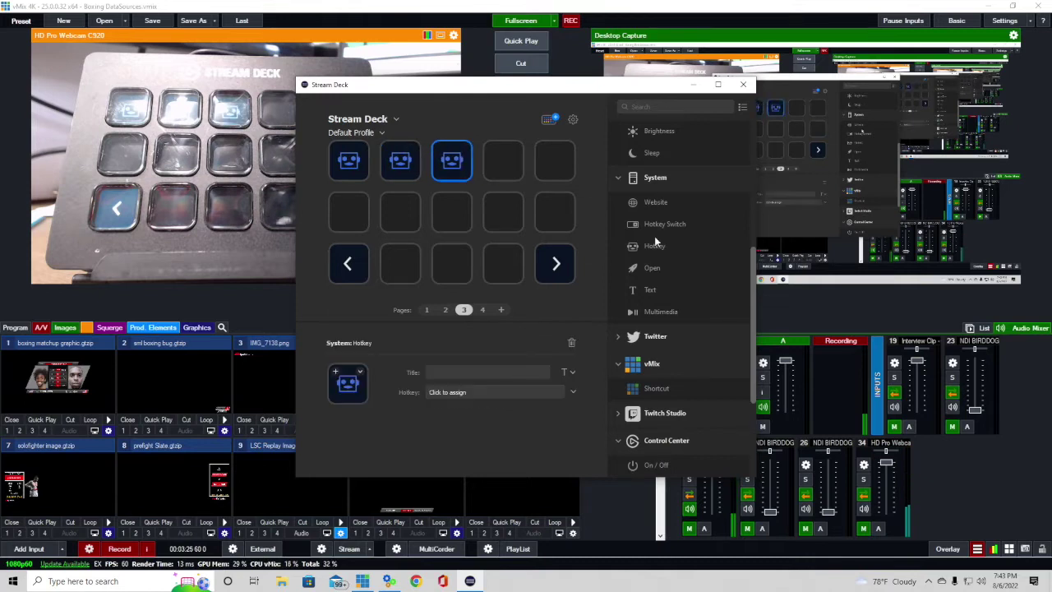
{"action": "double_click", "coordinate": [655, 245]}
{"action": "double_click", "coordinate": [655, 245]}
{"action": "double_click", "coordinate": [655, 245]}
{"action": "double_click", "coordinate": [657, 246]}
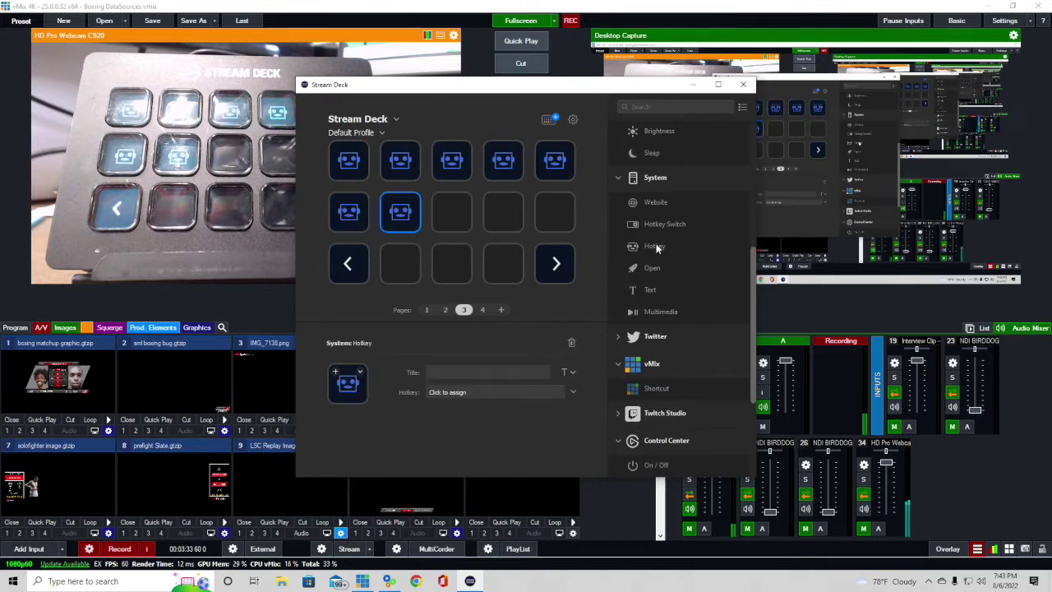
{"action": "double_click", "coordinate": [655, 246]}
{"action": "double_click", "coordinate": [656, 245]}
{"action": "double_click", "coordinate": [655, 246]}
{"action": "left_click_drag", "start_coordinate": [655, 246], "coordinate": [399, 266]}
{"action": "double_click", "coordinate": [655, 246]}
{"action": "double_click", "coordinate": [655, 246]}
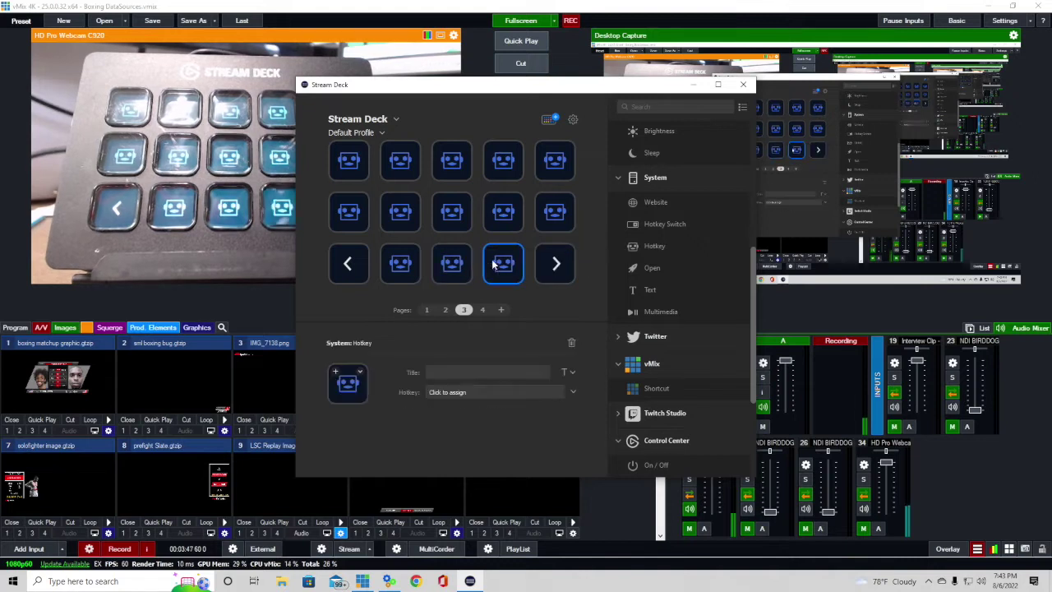
Assign hotkey P to the first key on page 3.
{"action": "left_click", "coordinate": [349, 159]}
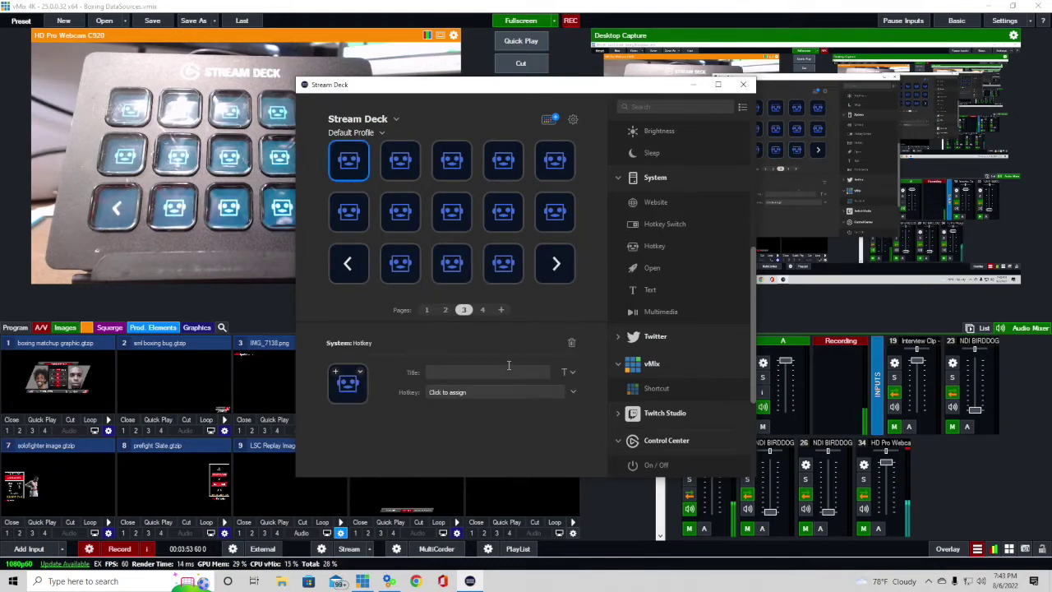
{"action": "left_click", "coordinate": [442, 392]}
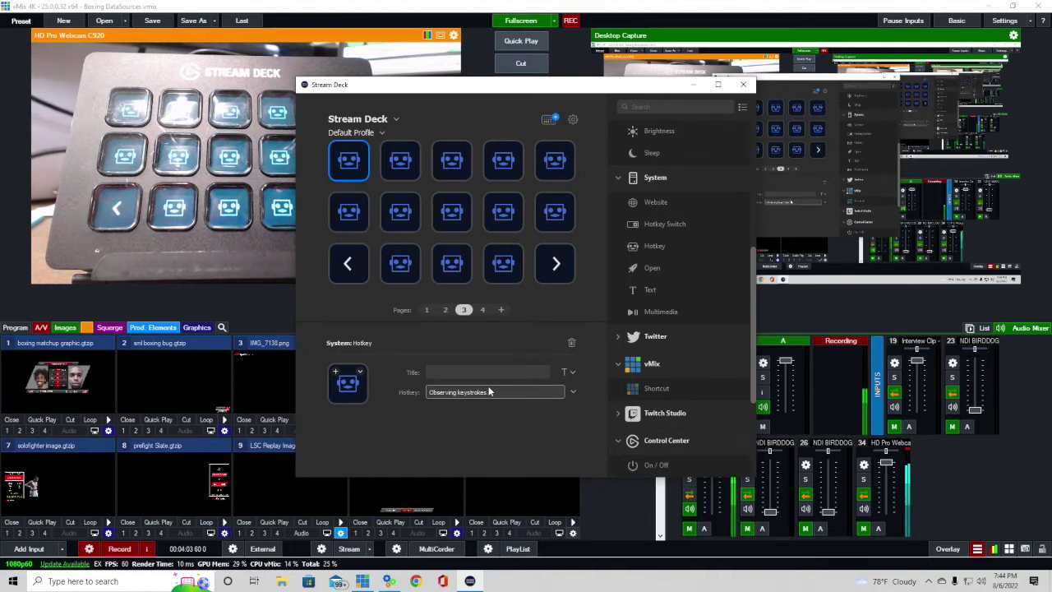
{"action": "key", "text": "p"}
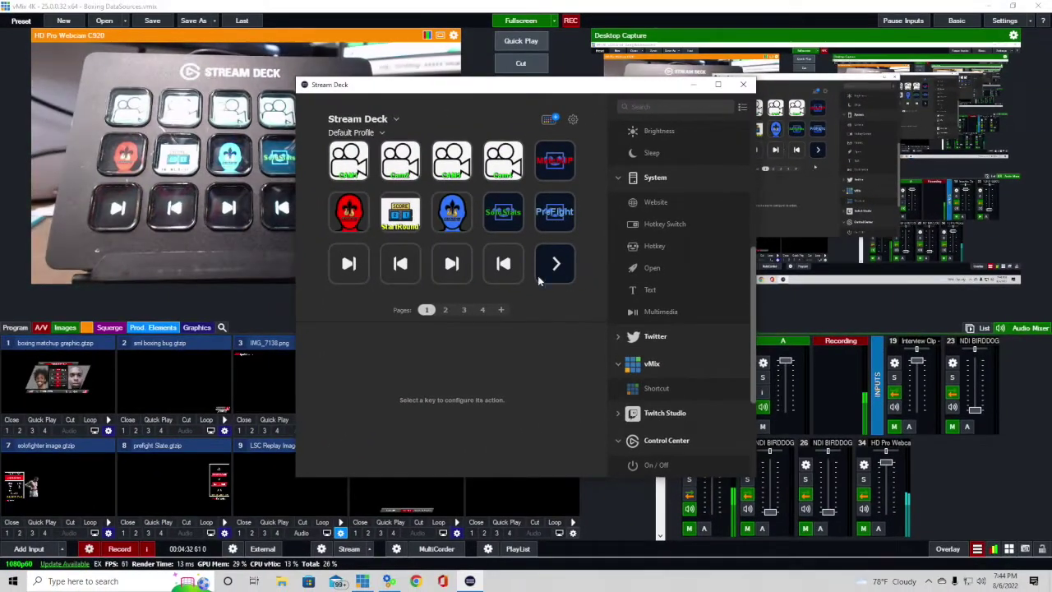
{"action": "left_click", "coordinate": [359, 166]}
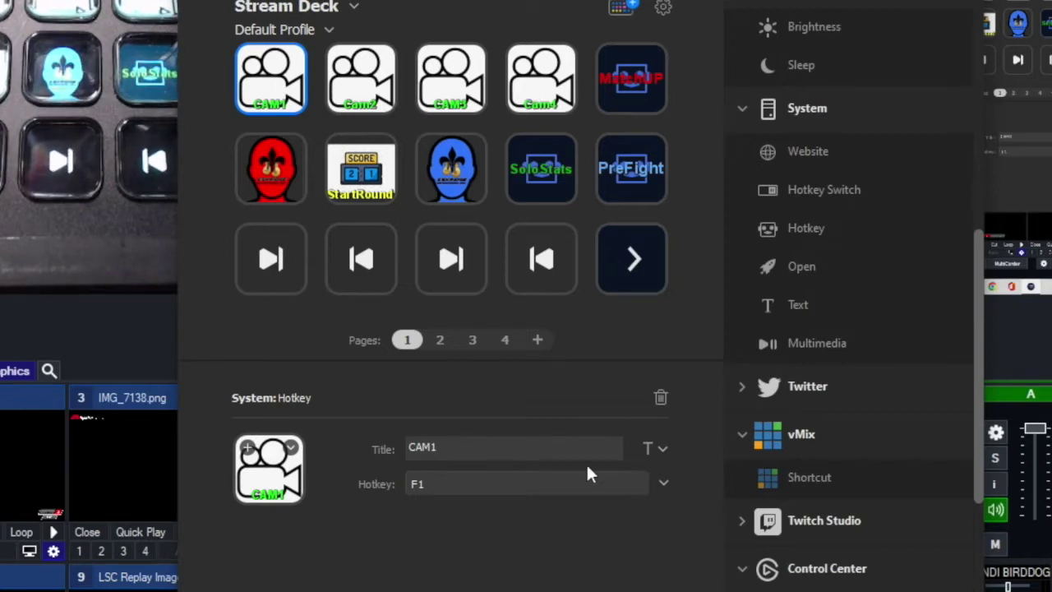
{"action": "left_click", "coordinate": [412, 483]}
{"action": "left_click", "coordinate": [372, 86]}
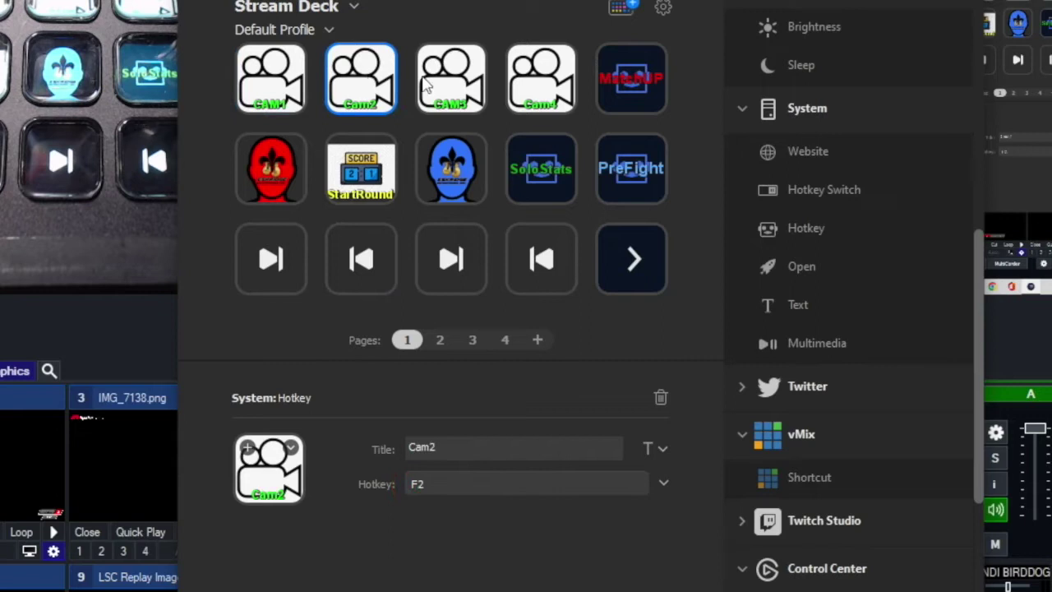
{"action": "left_click", "coordinate": [448, 85]}
{"action": "left_click", "coordinate": [559, 96]}
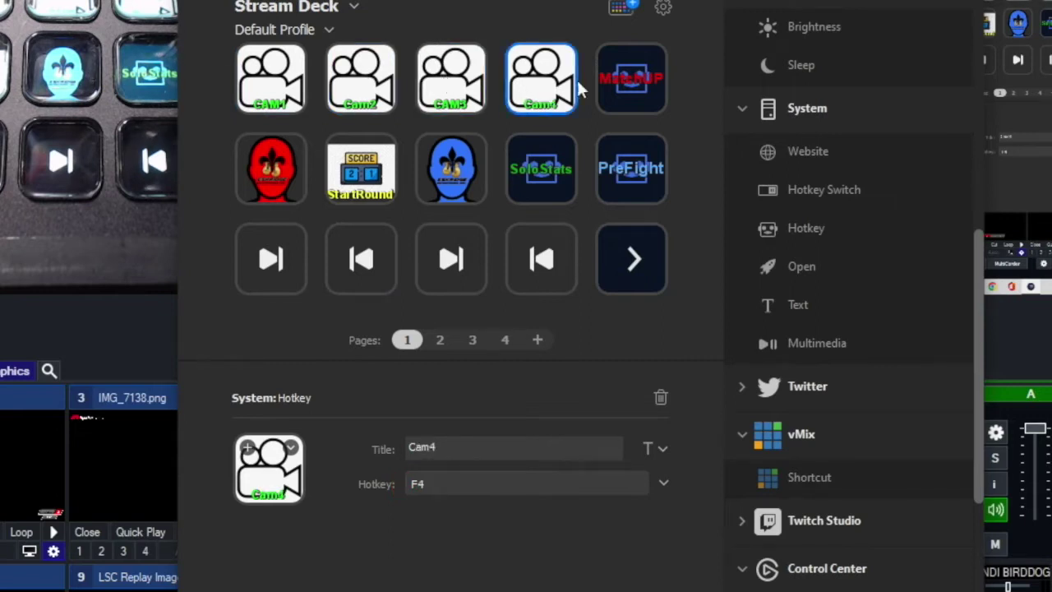
{"action": "left_click", "coordinate": [631, 79]}
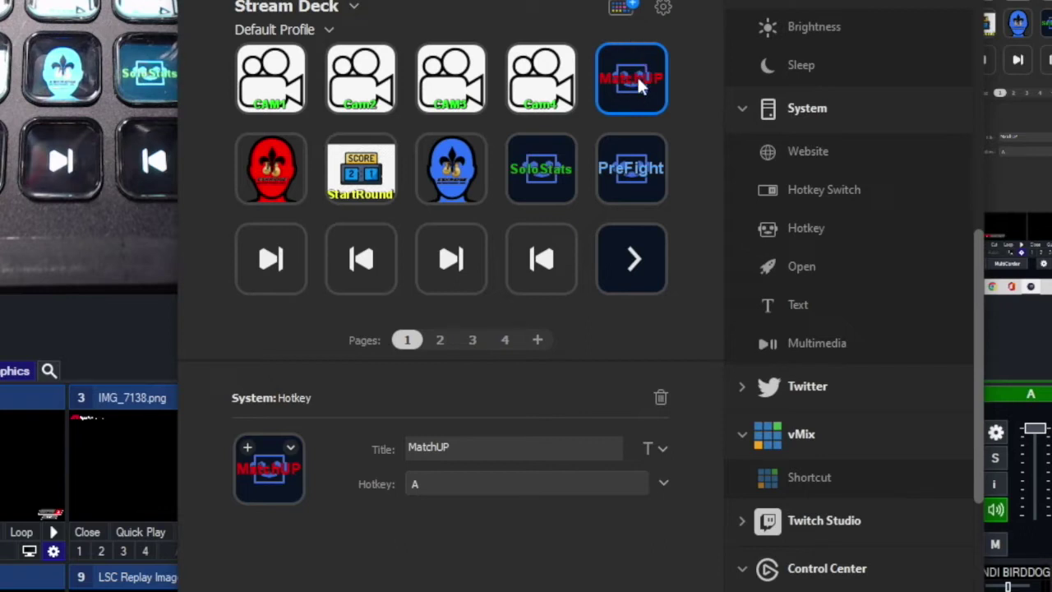
{"action": "left_click", "coordinate": [540, 169]}
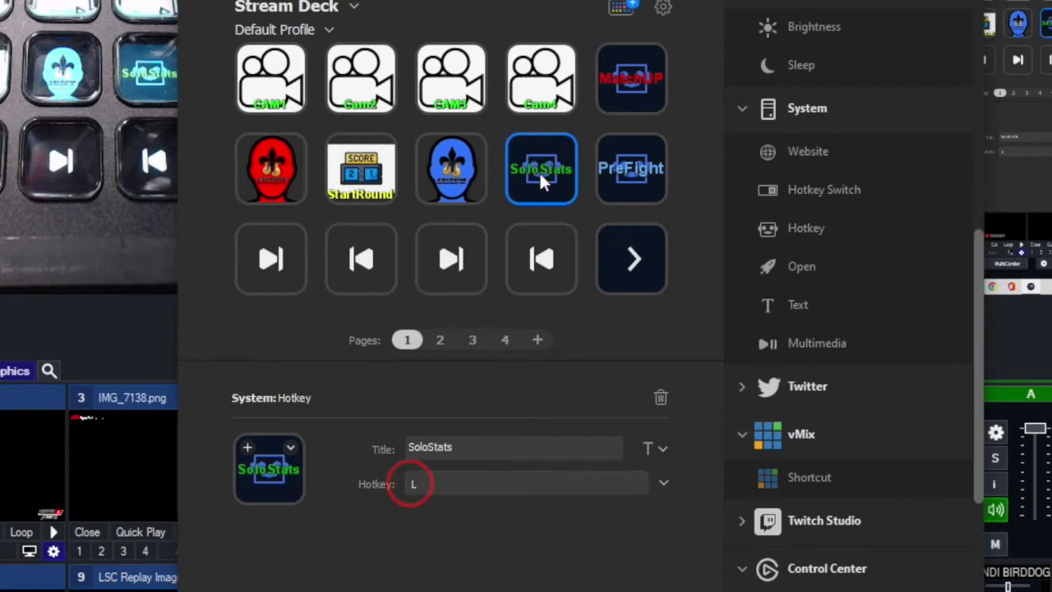
{"action": "left_click", "coordinate": [644, 181]}
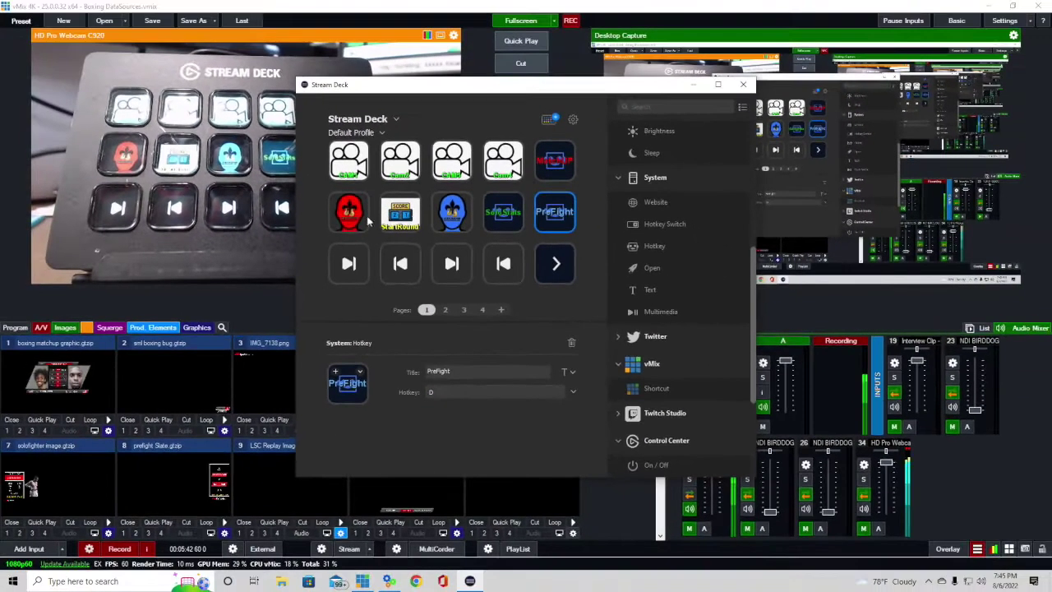
Check that the red fighter key and its skip keys send hotkeys Z, X and C.
{"action": "left_click", "coordinate": [348, 212]}
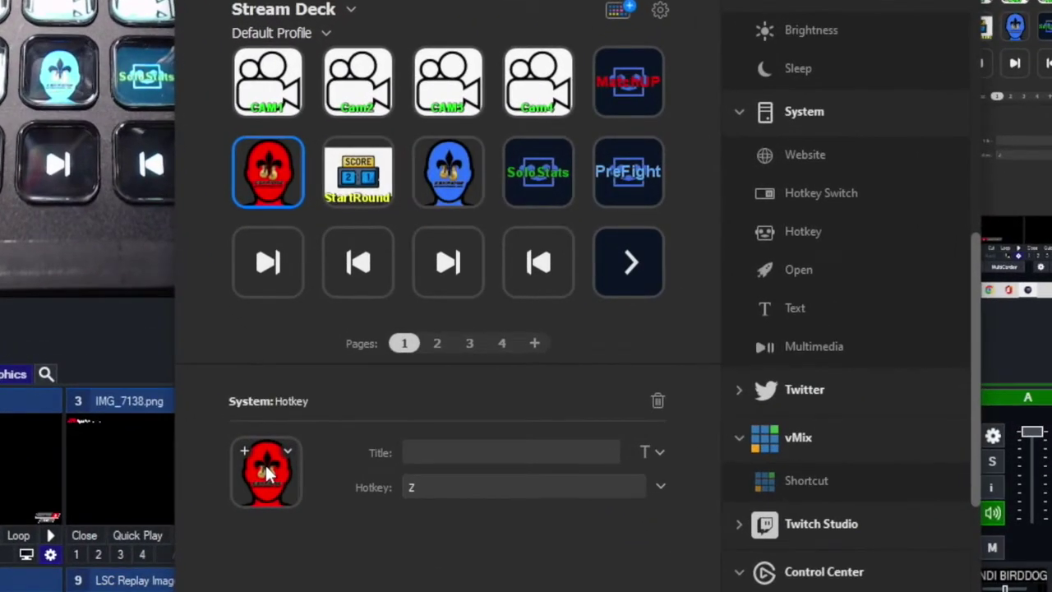
{"action": "left_click", "coordinate": [272, 261]}
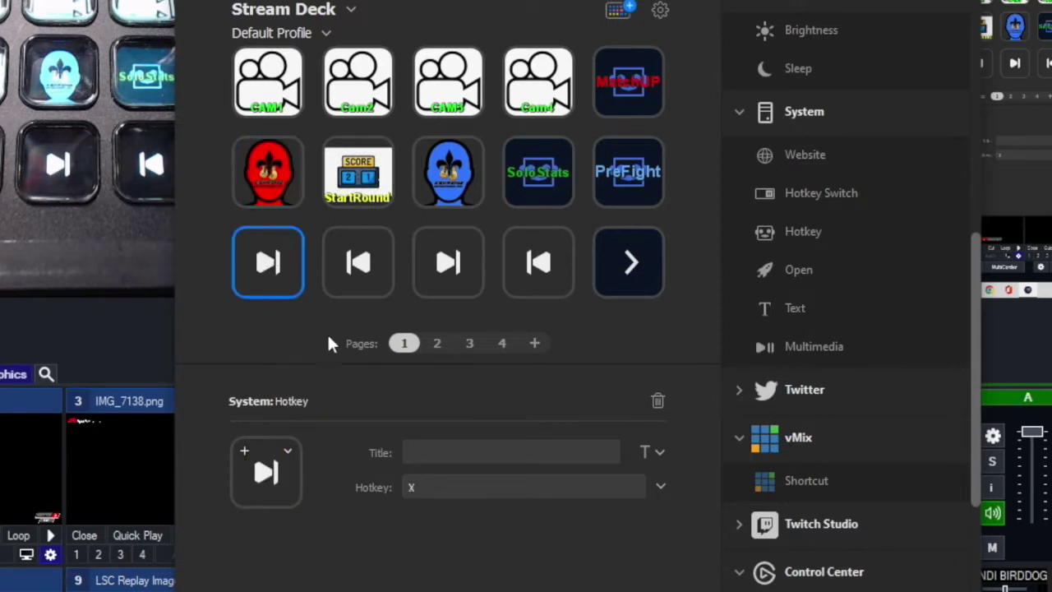
{"action": "left_click", "coordinate": [365, 261]}
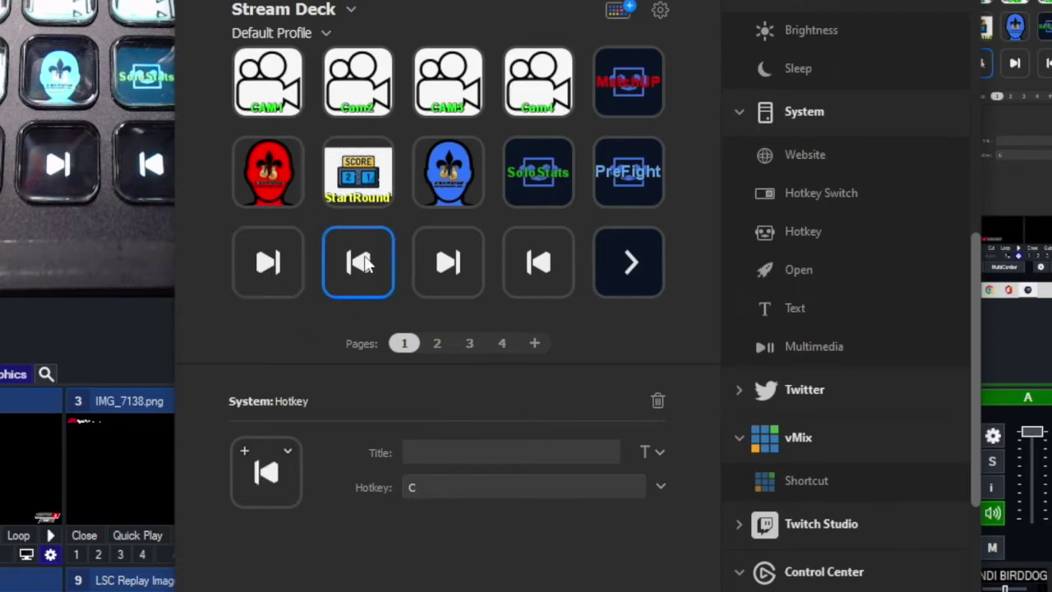
{"action": "left_click", "coordinate": [441, 487]}
Check that the blue fighter key sends V and its skip-forward and skip-back keys send B and N.
{"action": "left_click", "coordinate": [461, 185]}
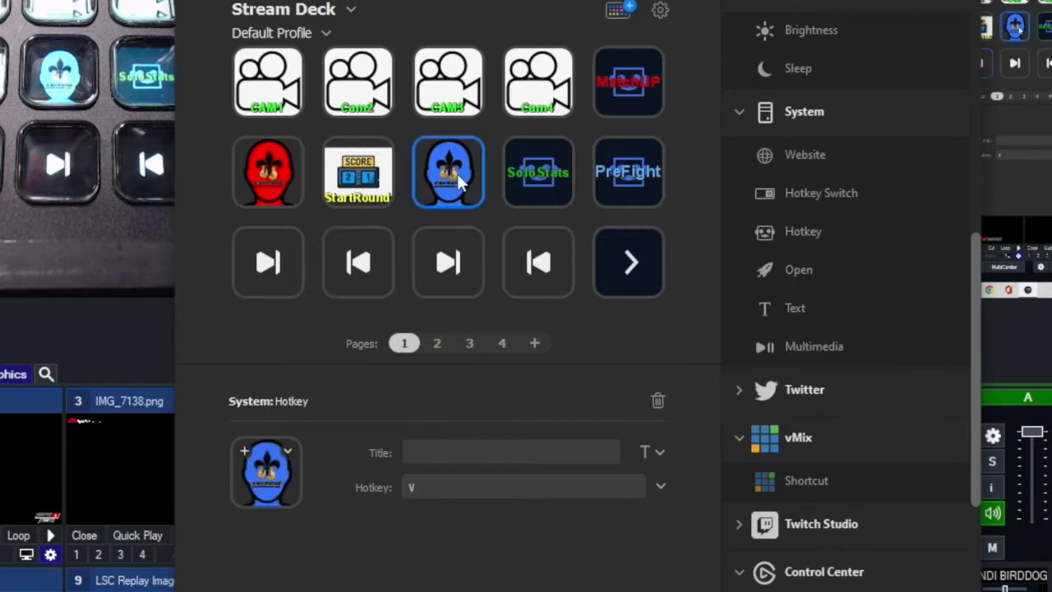
{"action": "left_click", "coordinate": [450, 263]}
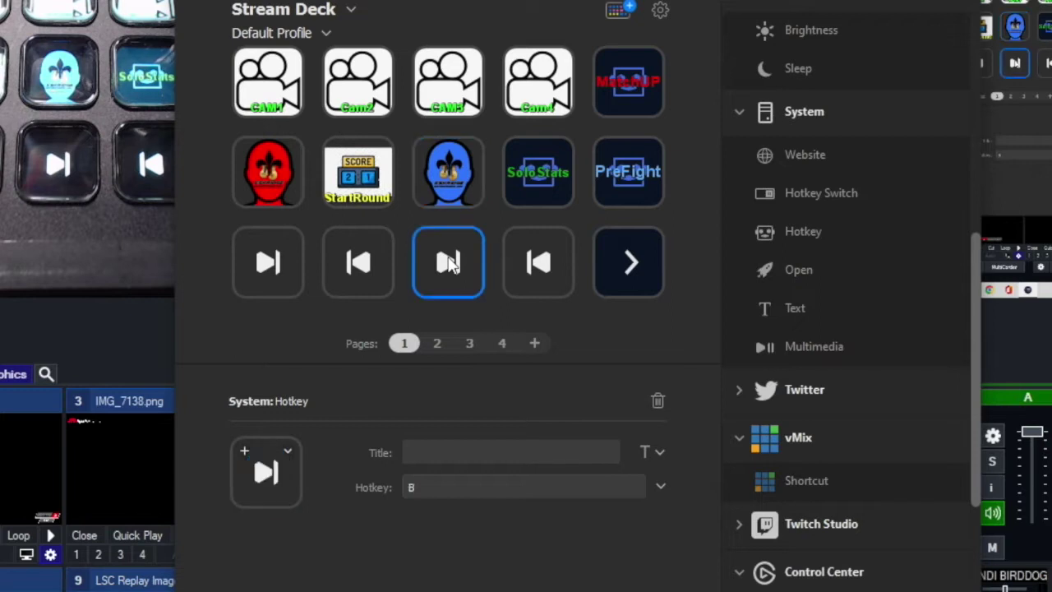
{"action": "left_click", "coordinate": [544, 263]}
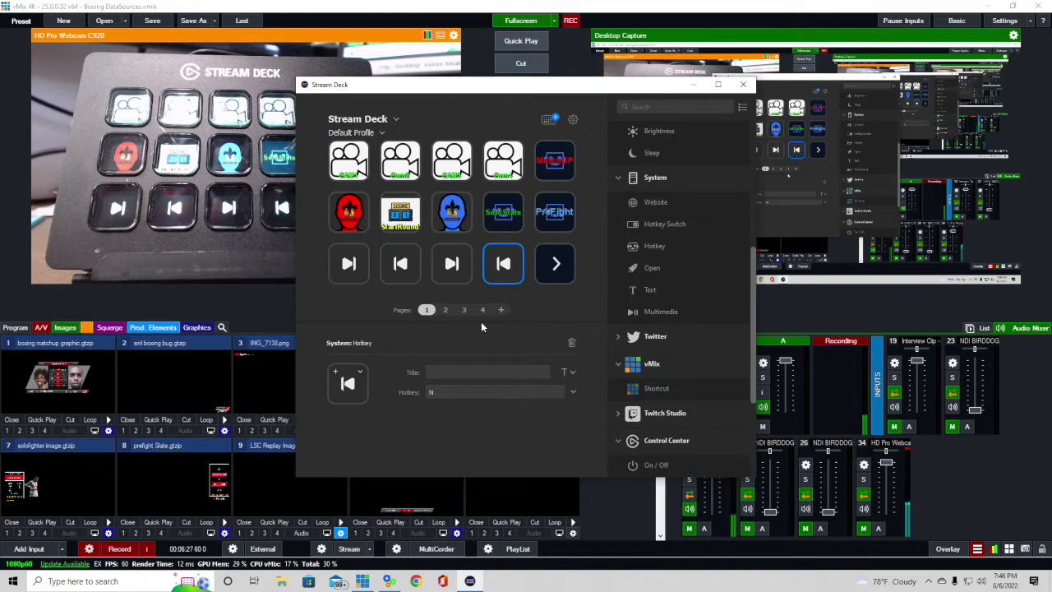
{"action": "left_click", "coordinate": [743, 84]}
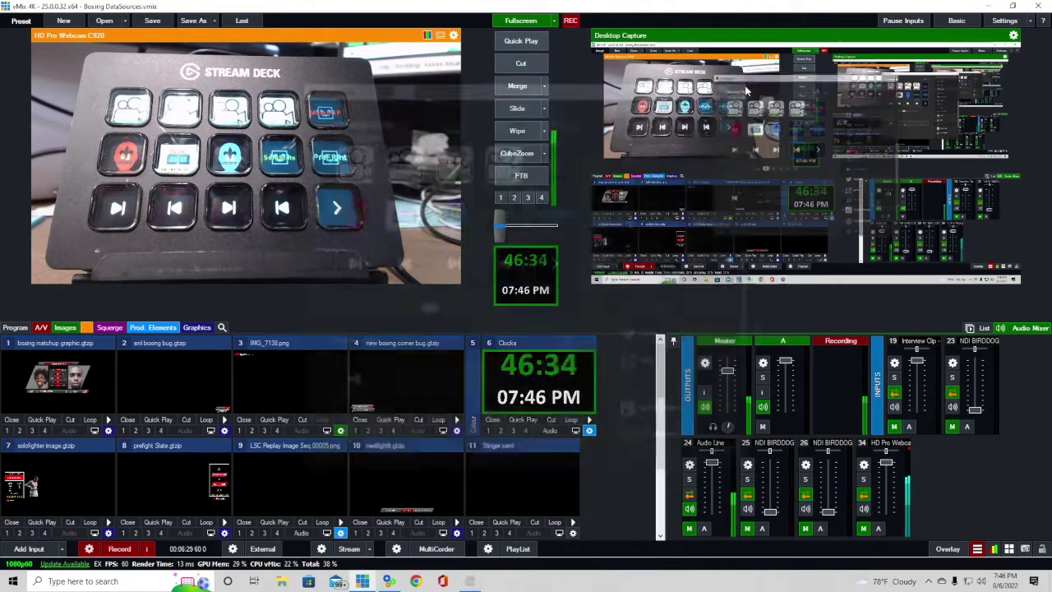
{"action": "left_click", "coordinate": [977, 548]}
{"action": "left_click", "coordinate": [910, 436]}
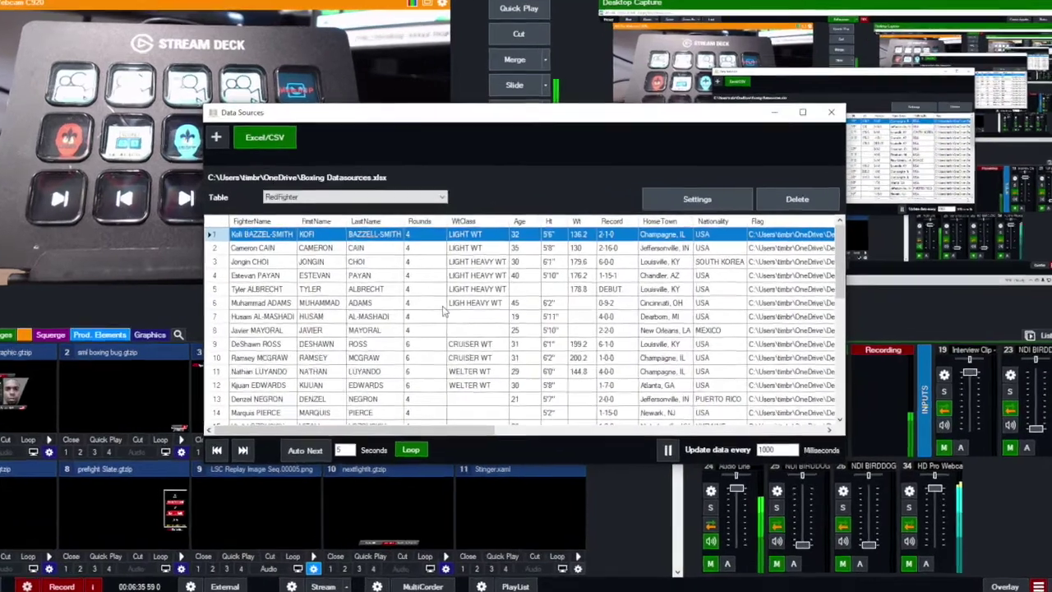
{"action": "scroll", "coordinate": [450, 321], "scroll_direction": "down", "scroll_amount": 6}
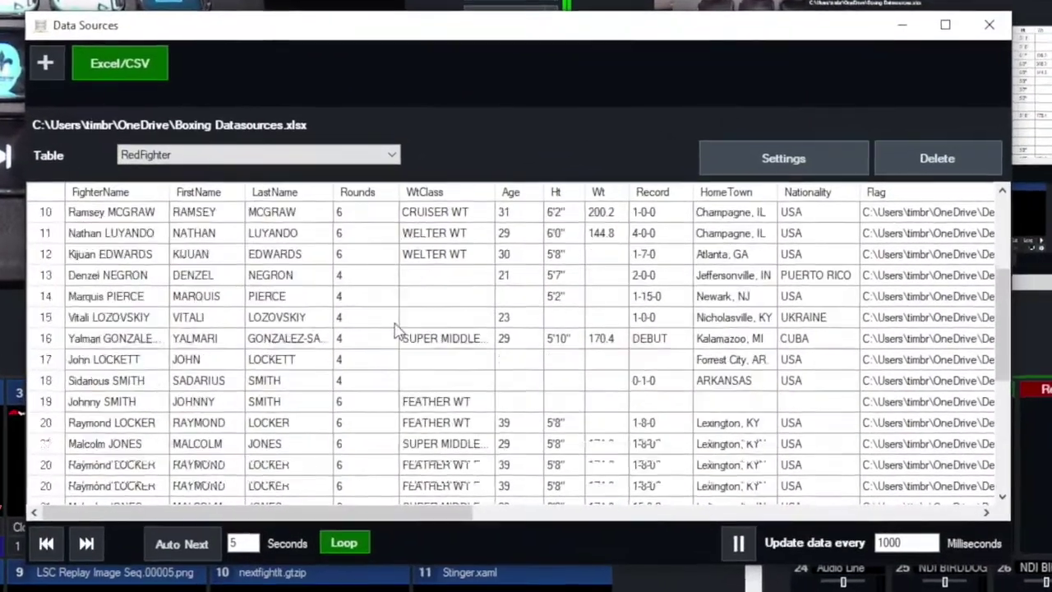
{"action": "scroll", "coordinate": [403, 337], "scroll_direction": "up", "scroll_amount": 6}
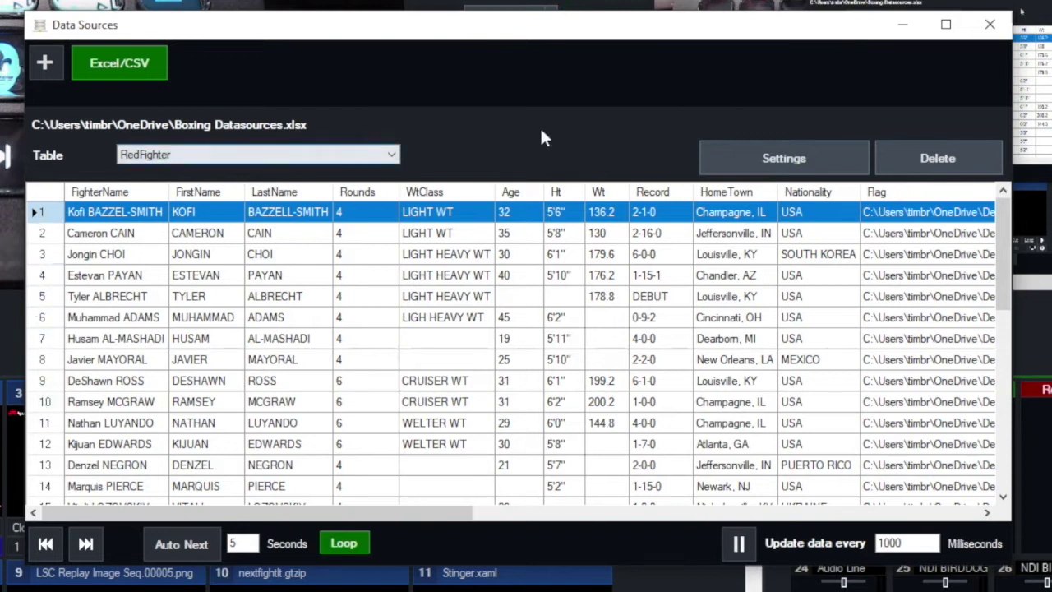
{"action": "left_click", "coordinate": [193, 155]}
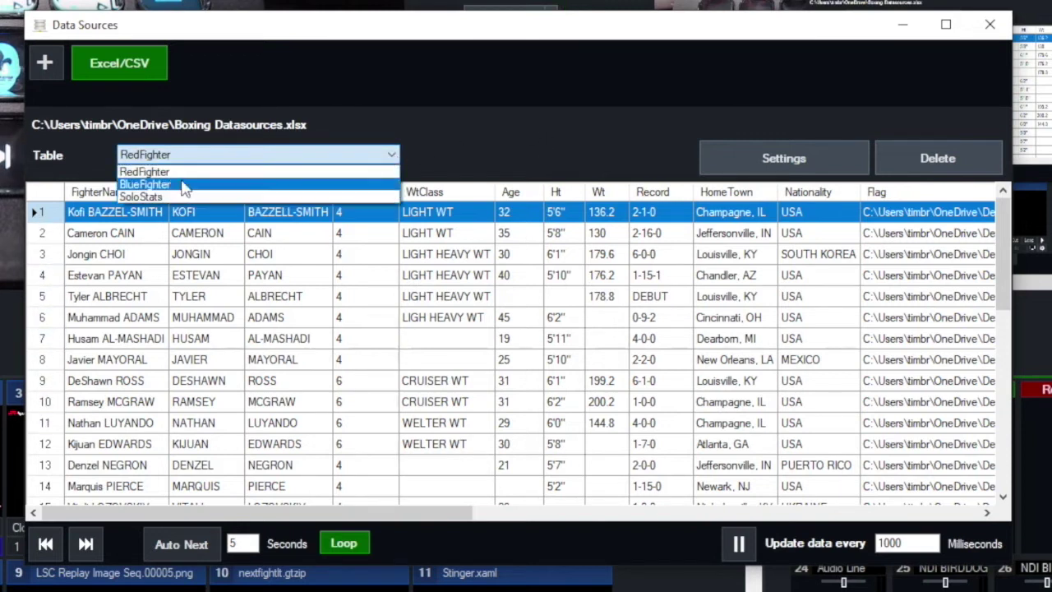
{"action": "left_click", "coordinate": [185, 185]}
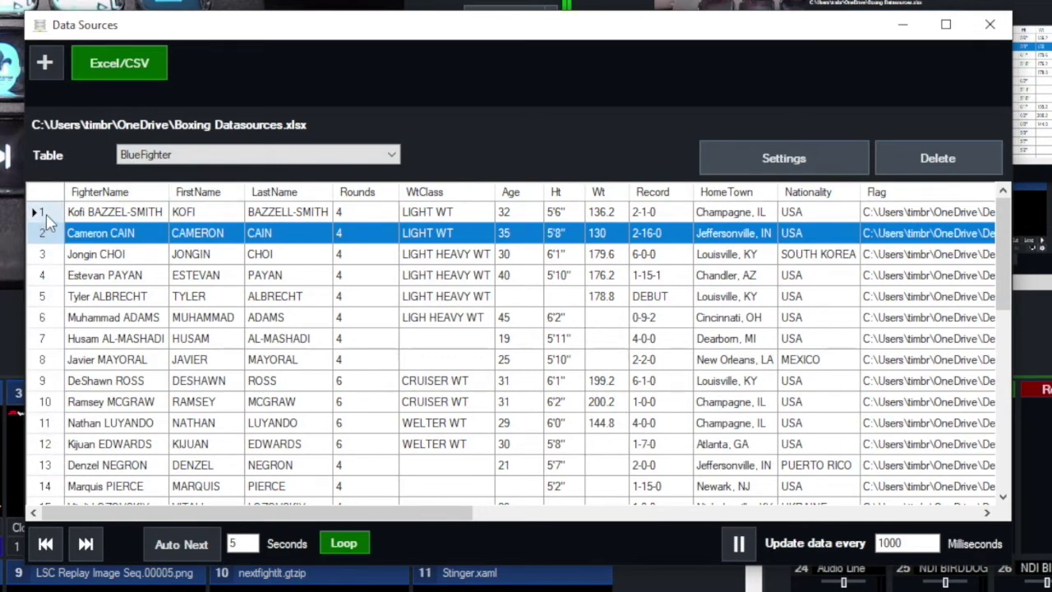
{"action": "left_click", "coordinate": [393, 156]}
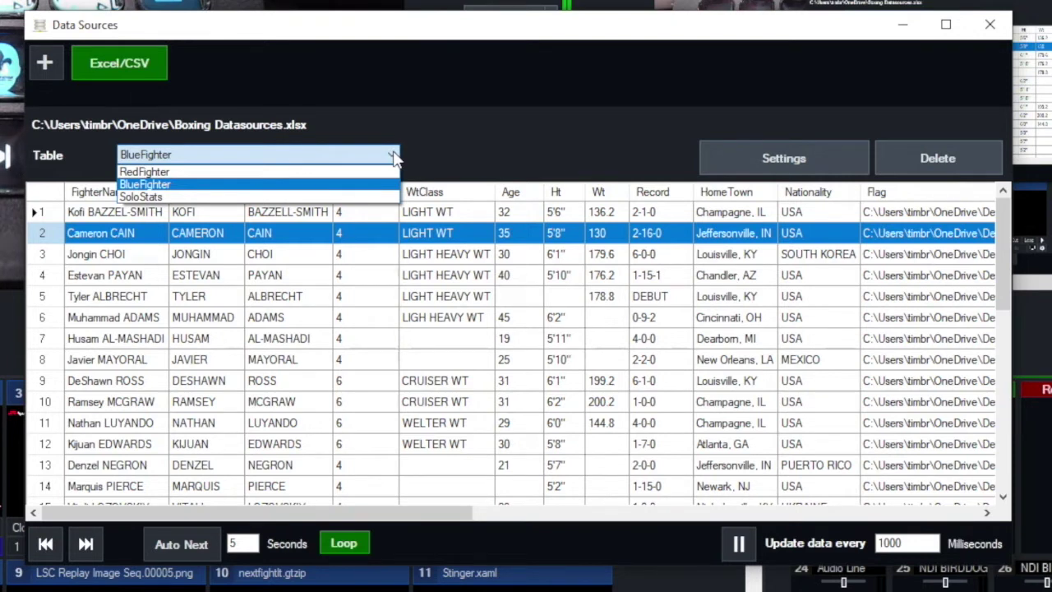
{"action": "left_click", "coordinate": [220, 198]}
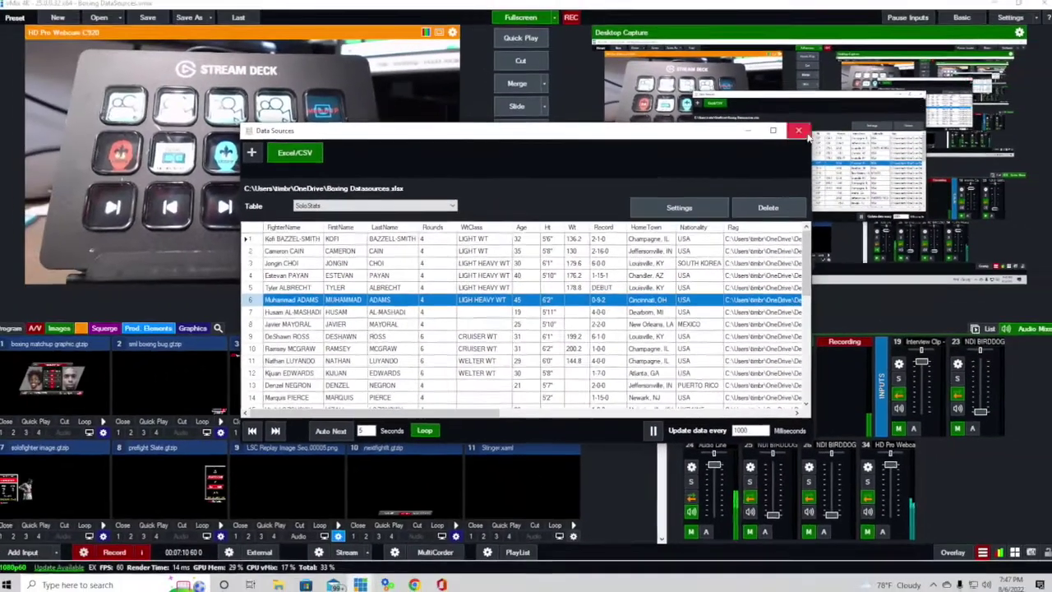
{"action": "left_click", "coordinate": [977, 31]}
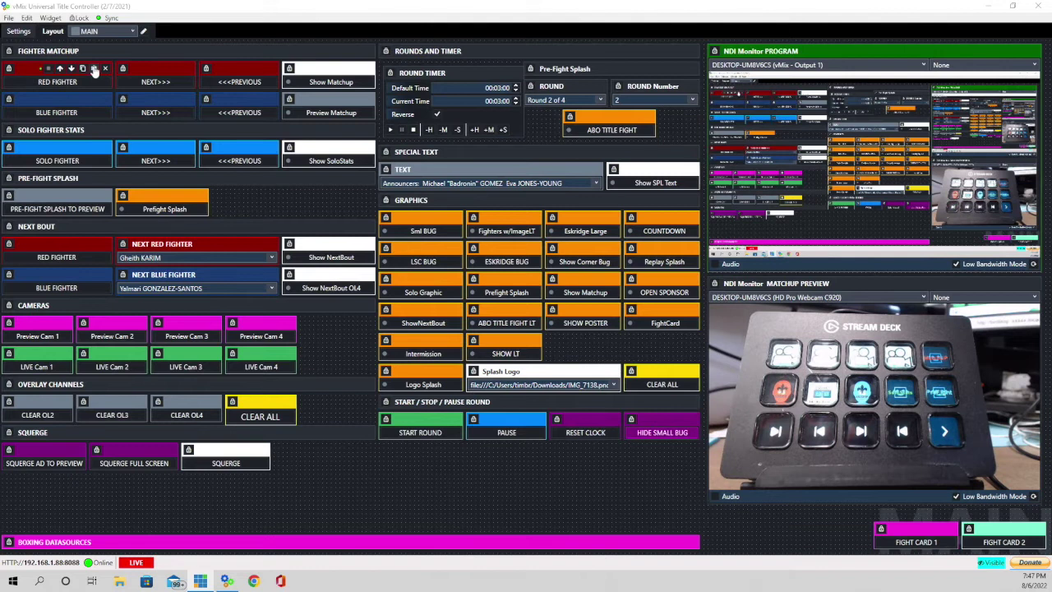
Open the RED FIGHTER button's properties to view its Z Execute hotkey.
{"action": "left_click", "coordinate": [96, 70]}
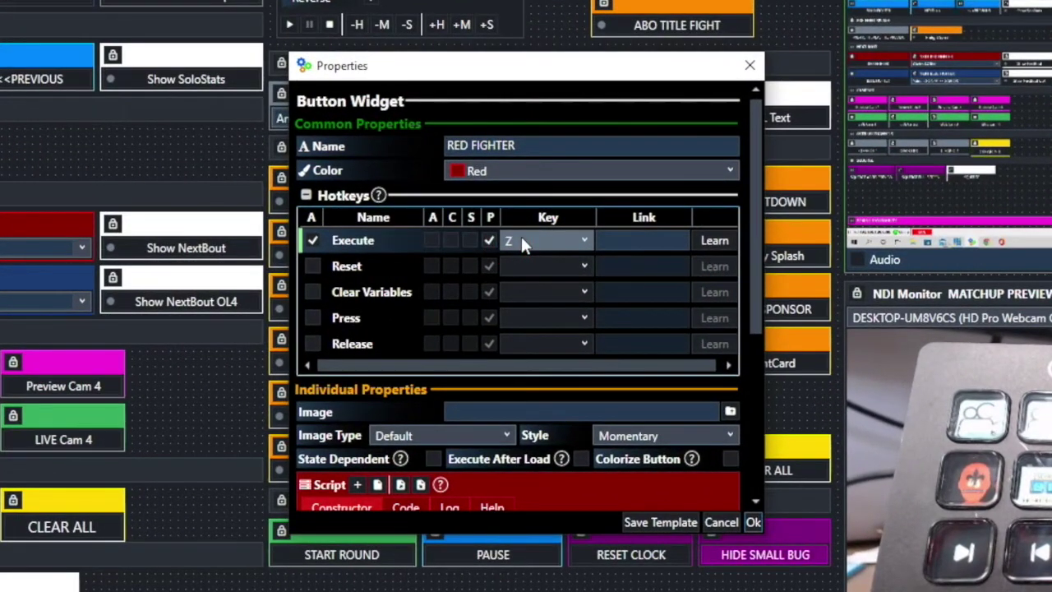
Set the red NEXT>>> Execute hotkey to X and confirm red <<<PREVIOUS keeps C.
{"action": "left_click", "coordinate": [749, 65]}
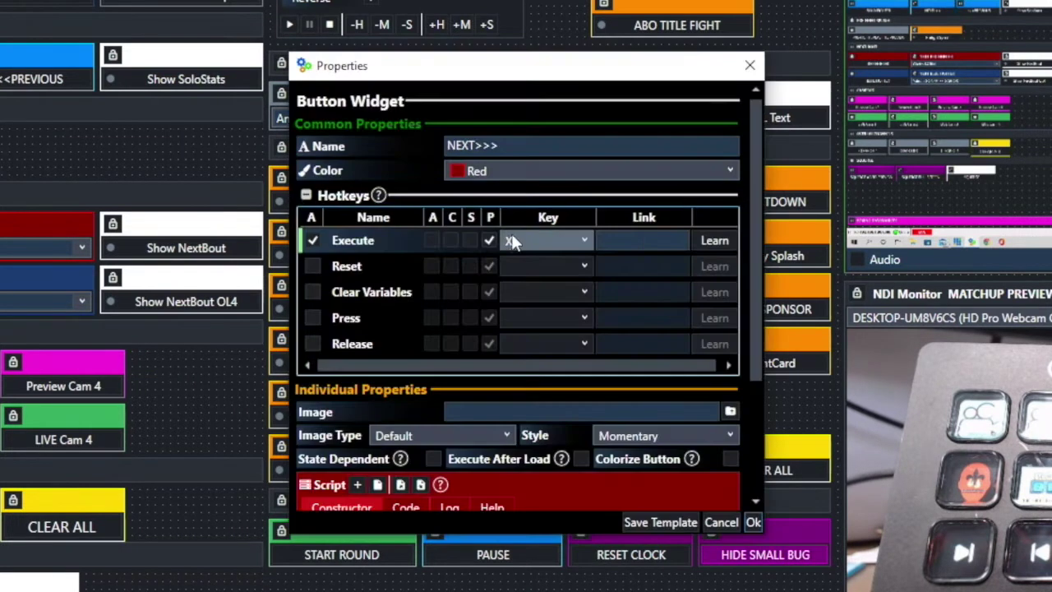
{"action": "left_click", "coordinate": [512, 240]}
{"action": "key", "text": "x"}
{"action": "left_click", "coordinate": [753, 523]}
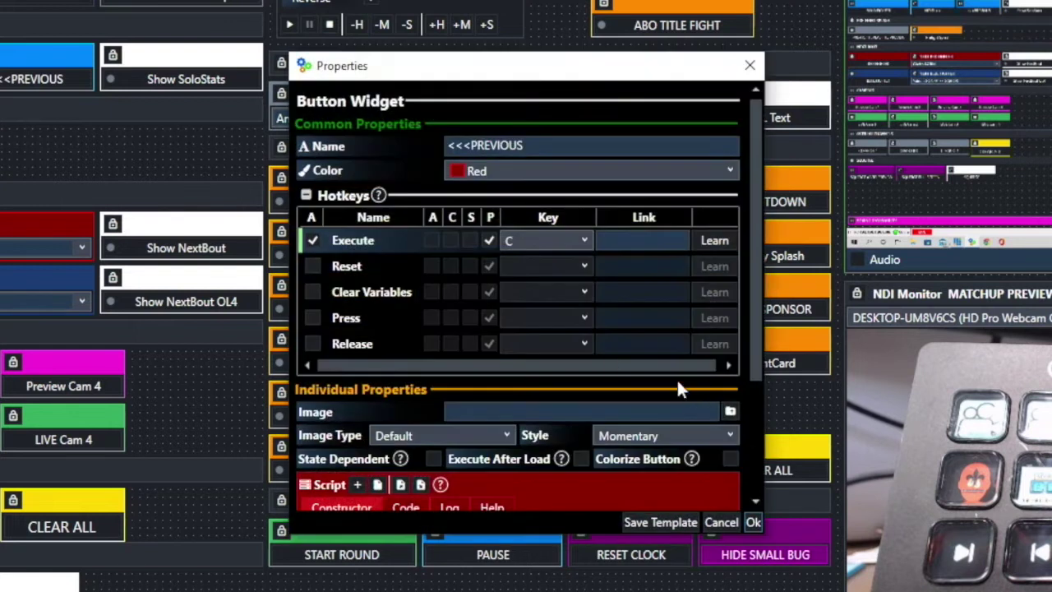
{"action": "left_click", "coordinate": [506, 244]}
{"action": "left_click", "coordinate": [753, 522]}
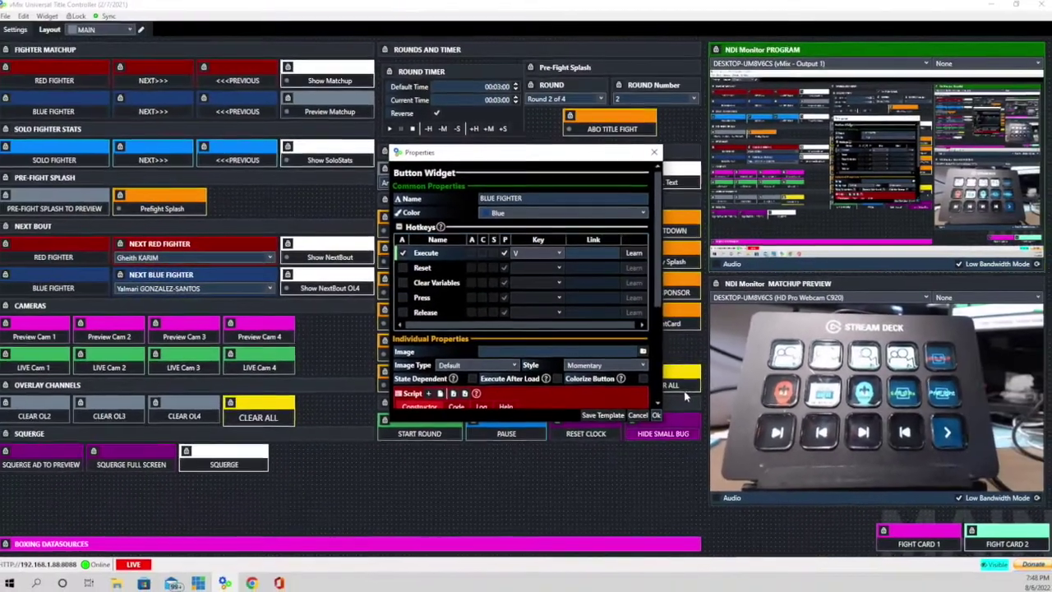
Confirm BLUE FIGHTER's settings and verify the blue NEXT>>> button uses hotkey B.
{"action": "left_click", "coordinate": [685, 448]}
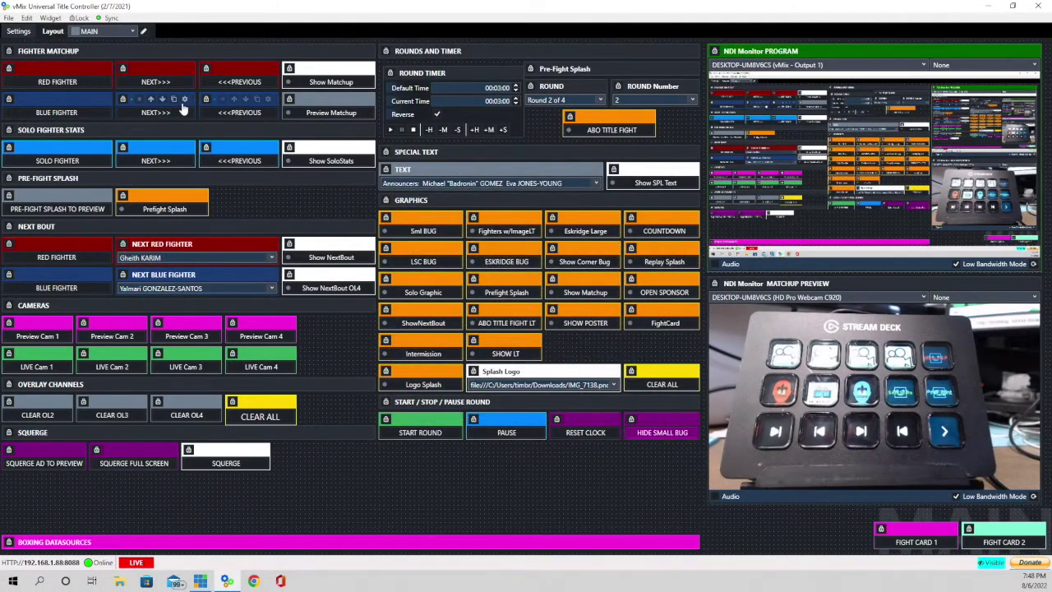
{"action": "left_click", "coordinate": [184, 98]}
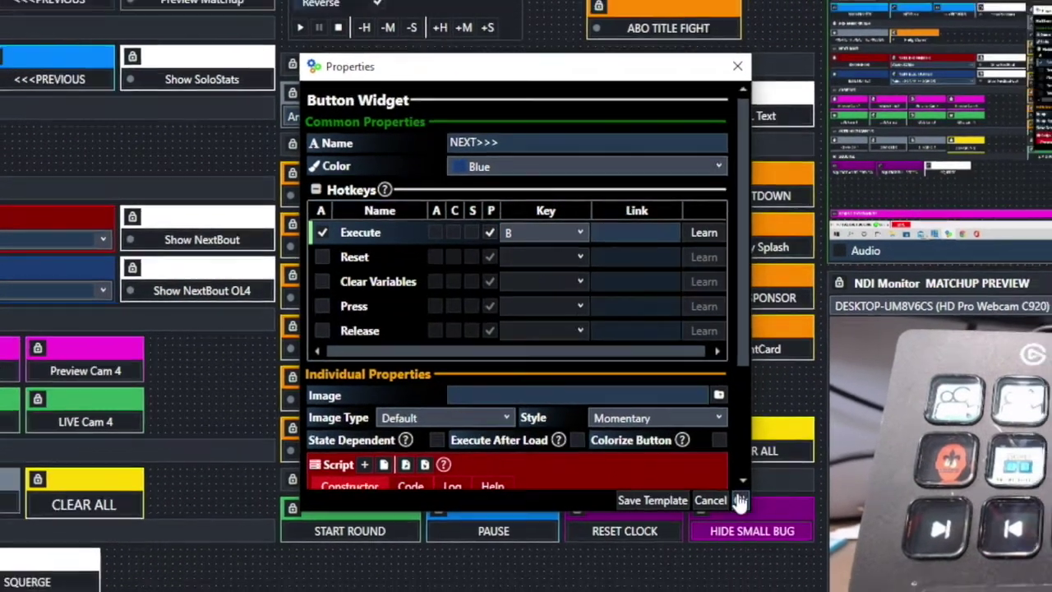
{"action": "left_click", "coordinate": [720, 511]}
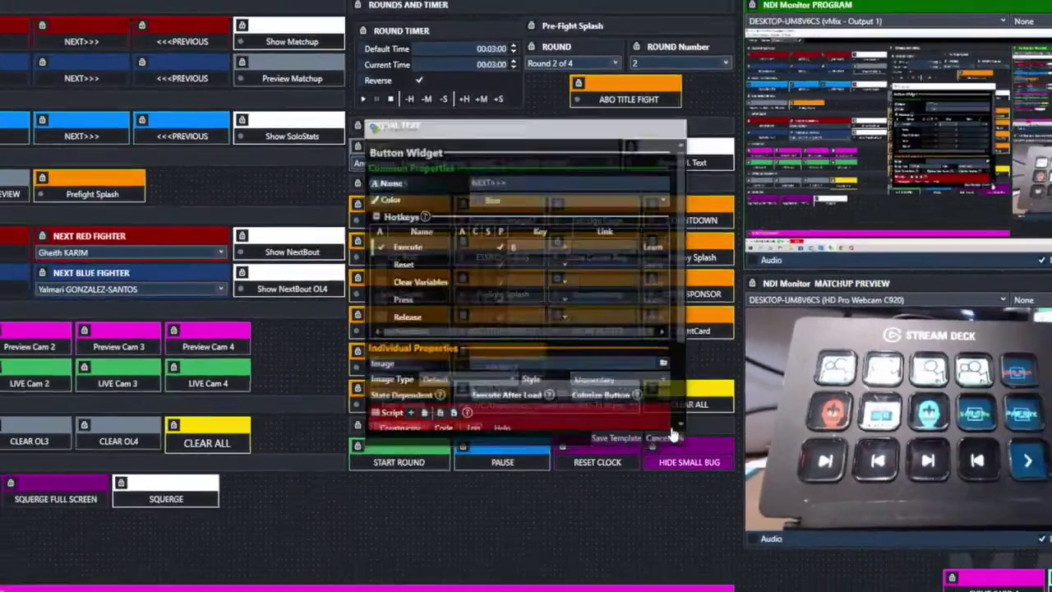
Verify the blue <<<PREVIOUS button uses N and Show Matchup uses A.
{"action": "mouse_move", "coordinate": [209, 64]}
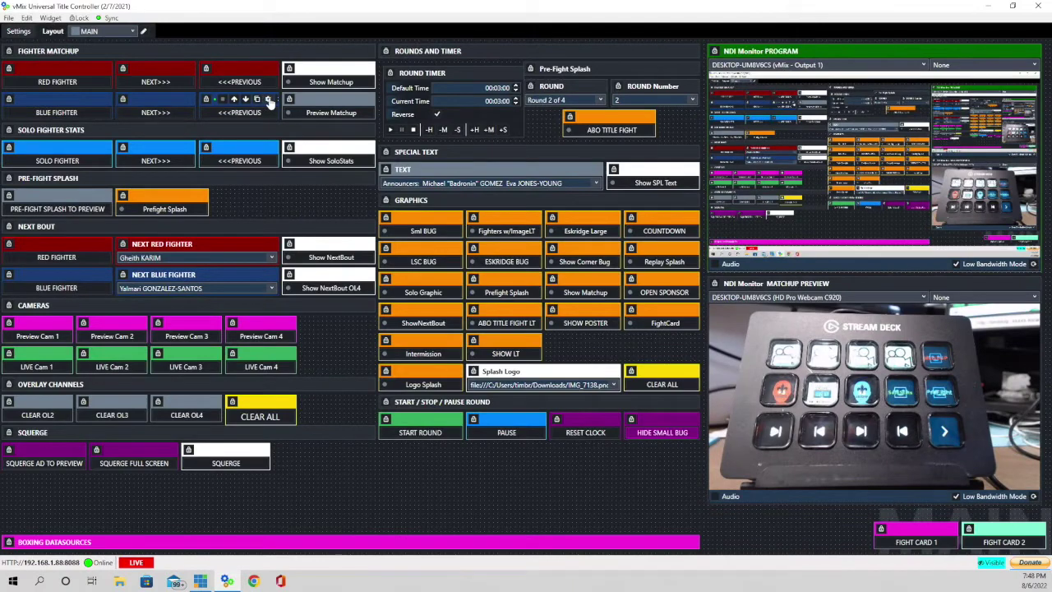
{"action": "left_click", "coordinate": [268, 99]}
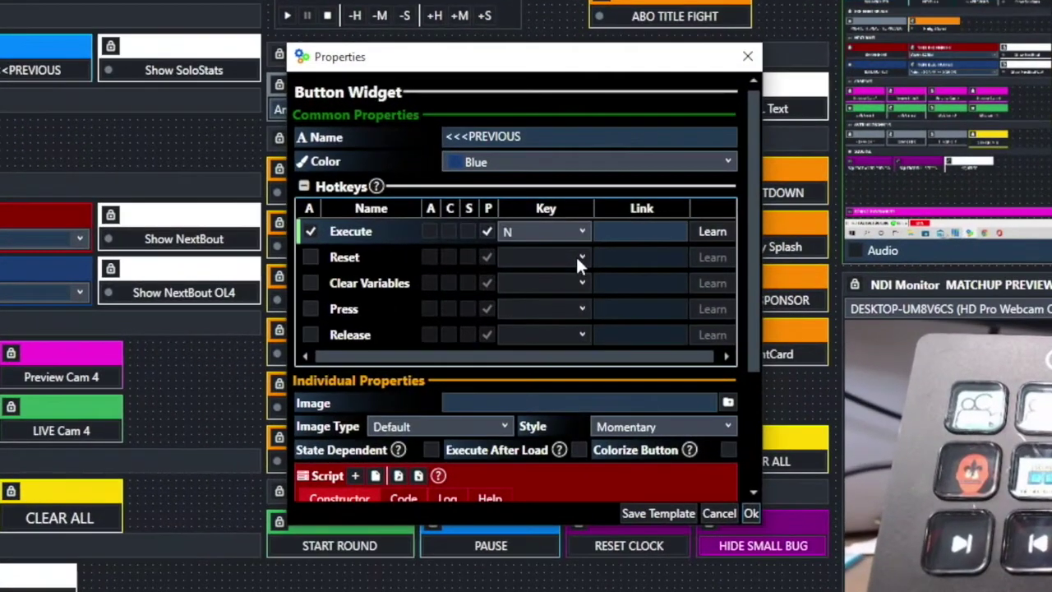
{"action": "scroll", "coordinate": [573, 265], "scroll_direction": "down", "scroll_amount": 1}
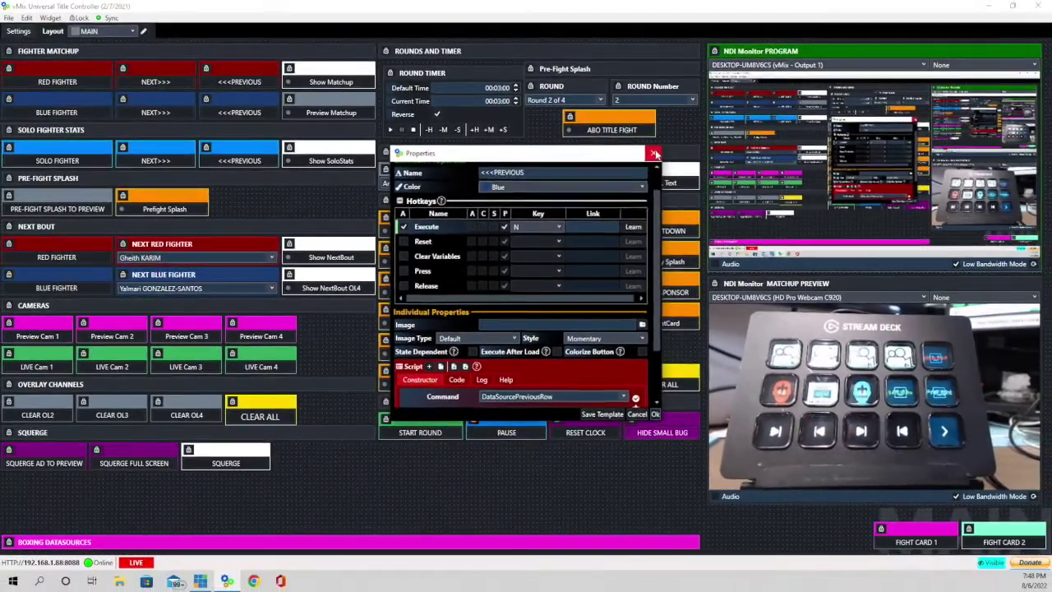
{"action": "left_click", "coordinate": [654, 154]}
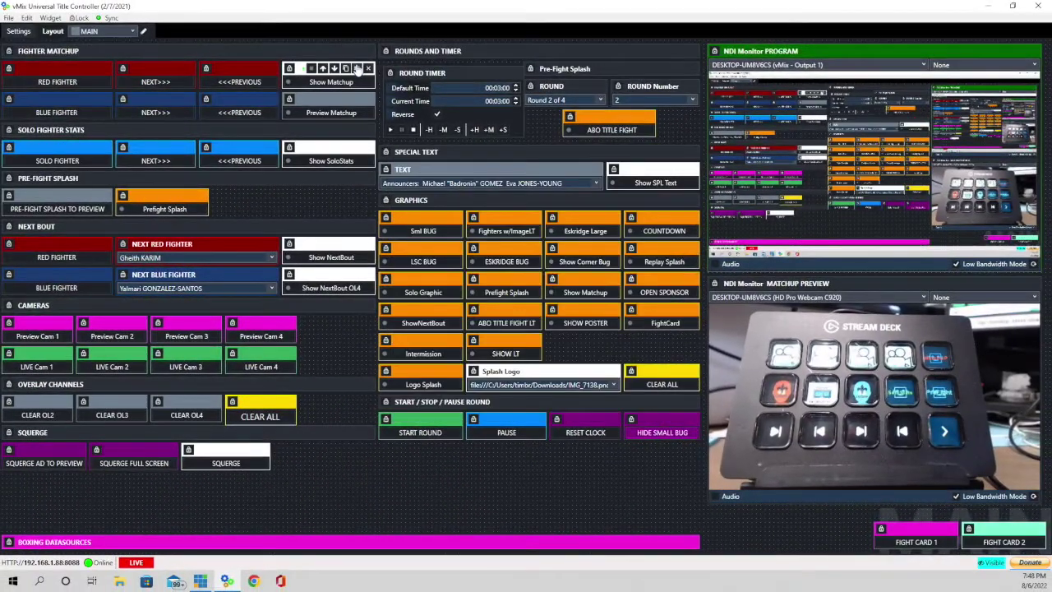
{"action": "left_click", "coordinate": [357, 69]}
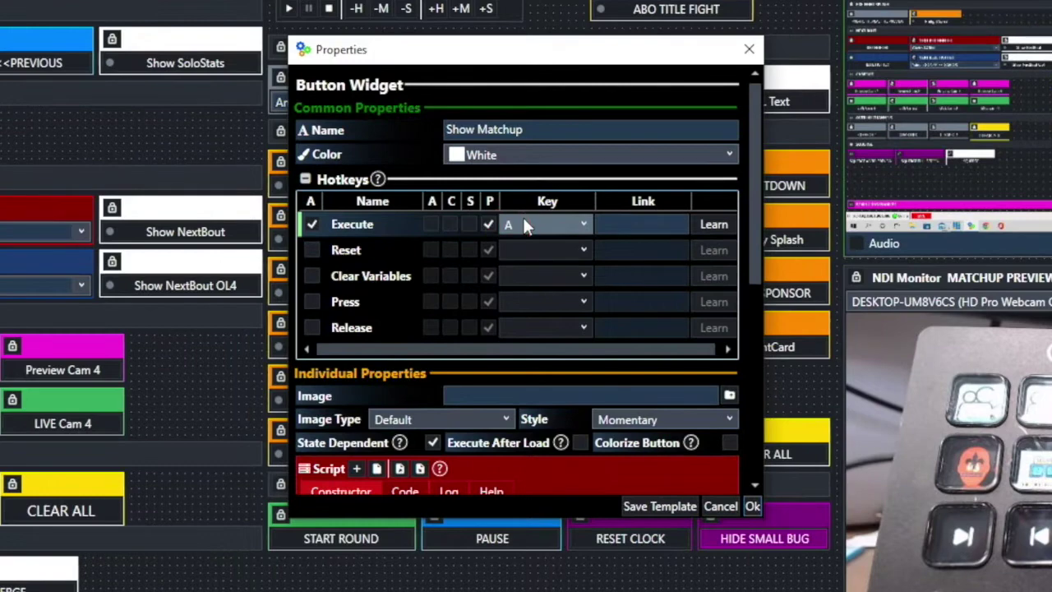
{"action": "left_click", "coordinate": [754, 507]}
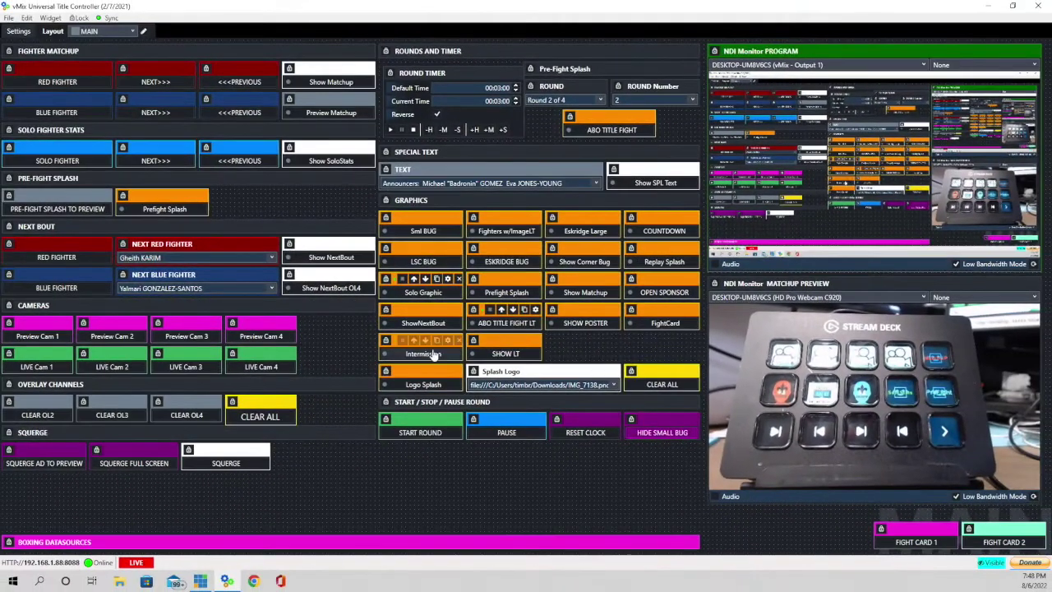
Verify START ROUND's Execute hotkey S and review its clock and overlay script commands.
{"action": "left_click", "coordinate": [447, 419]}
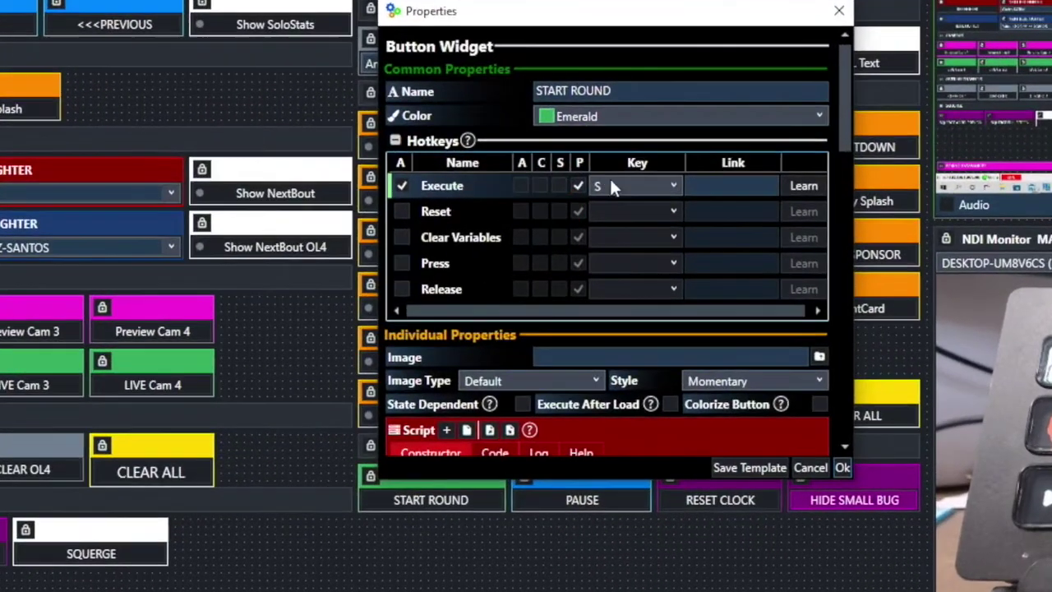
{"action": "scroll", "coordinate": [678, 262], "scroll_direction": "down", "scroll_amount": 5}
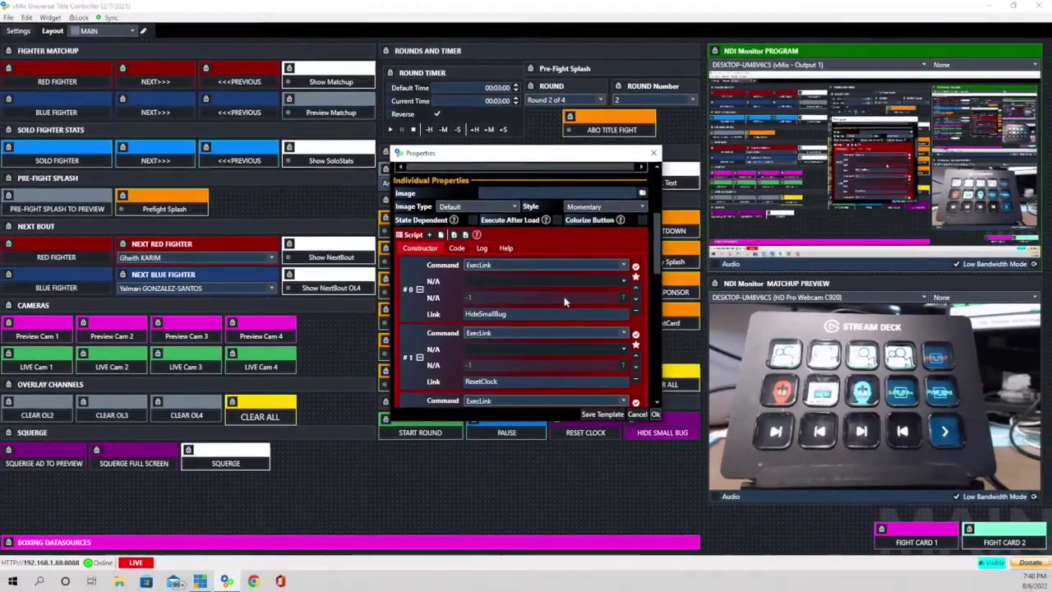
{"action": "scroll", "coordinate": [664, 269], "scroll_direction": "down", "scroll_amount": 3}
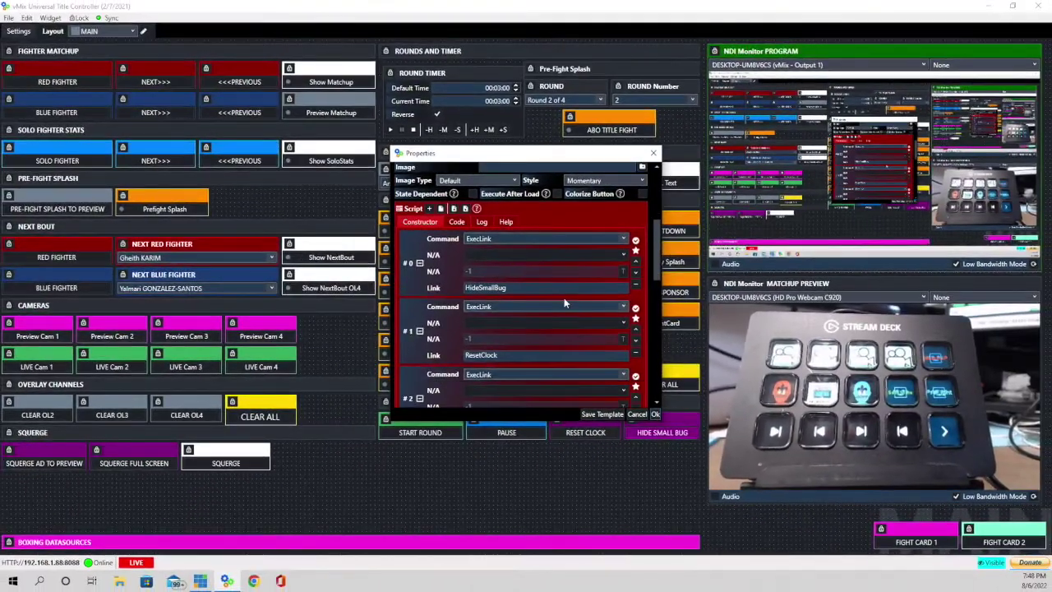
{"action": "scroll", "coordinate": [564, 302], "scroll_direction": "down", "scroll_amount": 3}
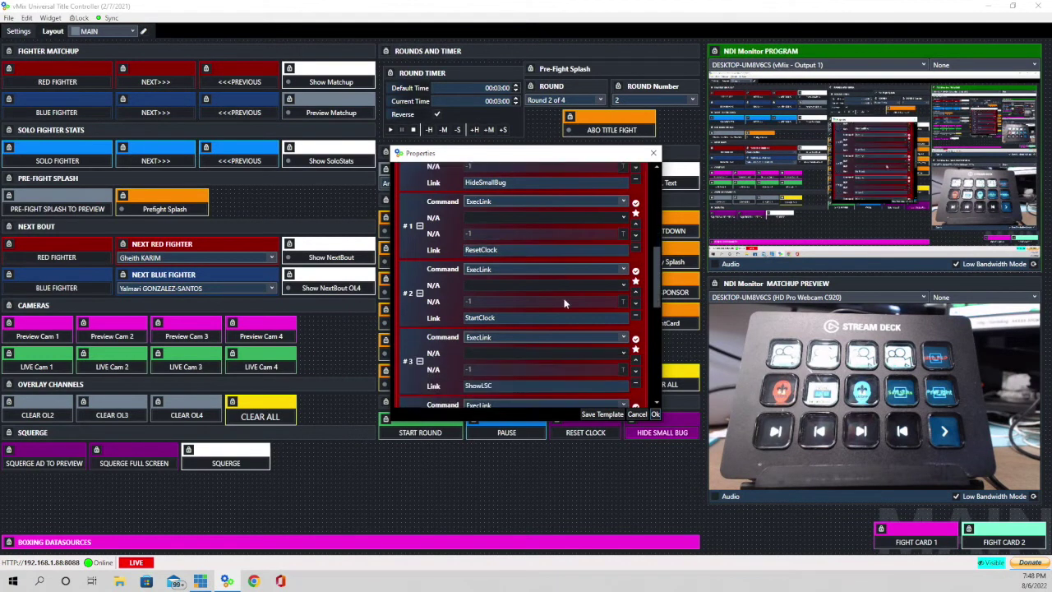
{"action": "scroll", "coordinate": [563, 303], "scroll_direction": "down", "scroll_amount": 3}
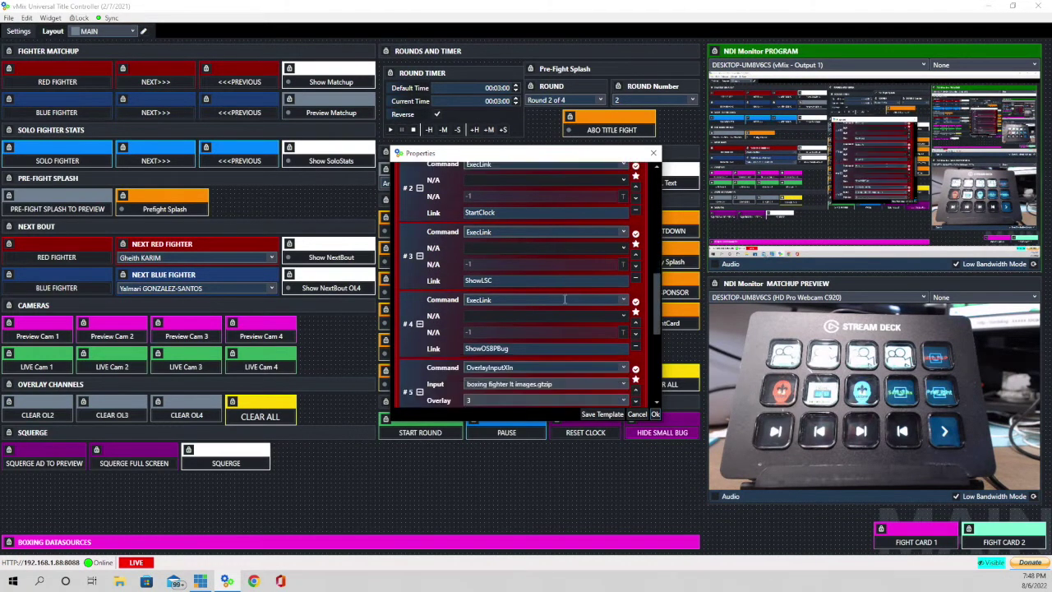
{"action": "scroll", "coordinate": [564, 303], "scroll_direction": "down", "scroll_amount": 4}
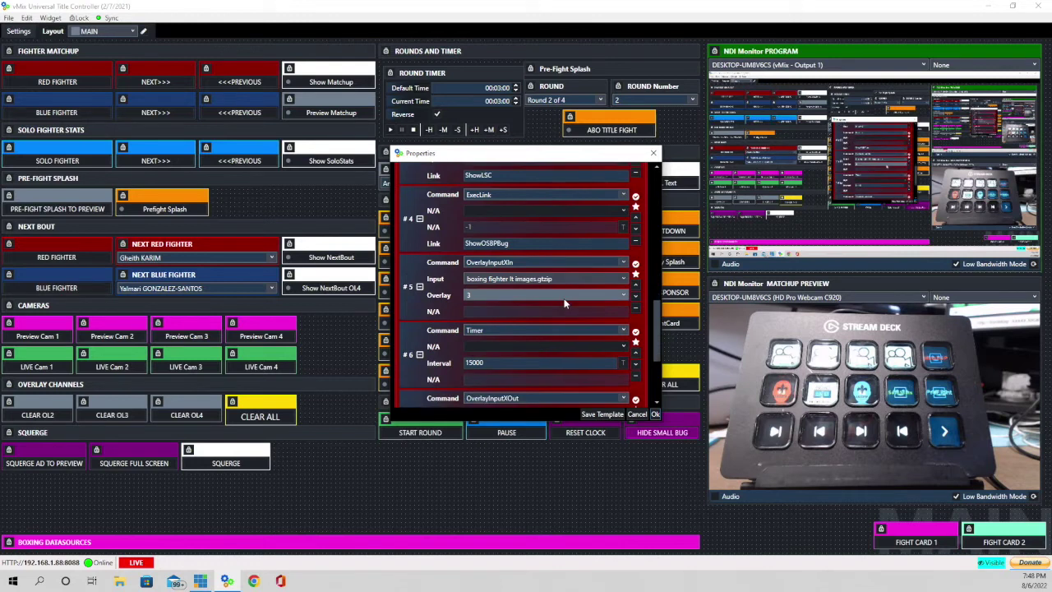
{"action": "scroll", "coordinate": [564, 303], "scroll_direction": "down", "scroll_amount": 4}
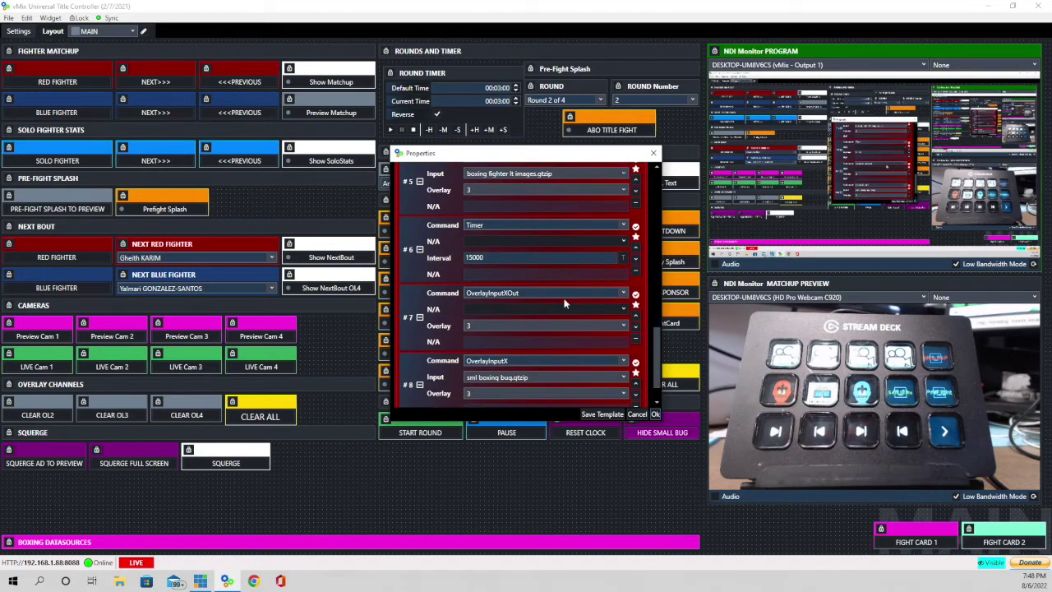
{"action": "scroll", "coordinate": [565, 301], "scroll_direction": "up", "scroll_amount": 12}
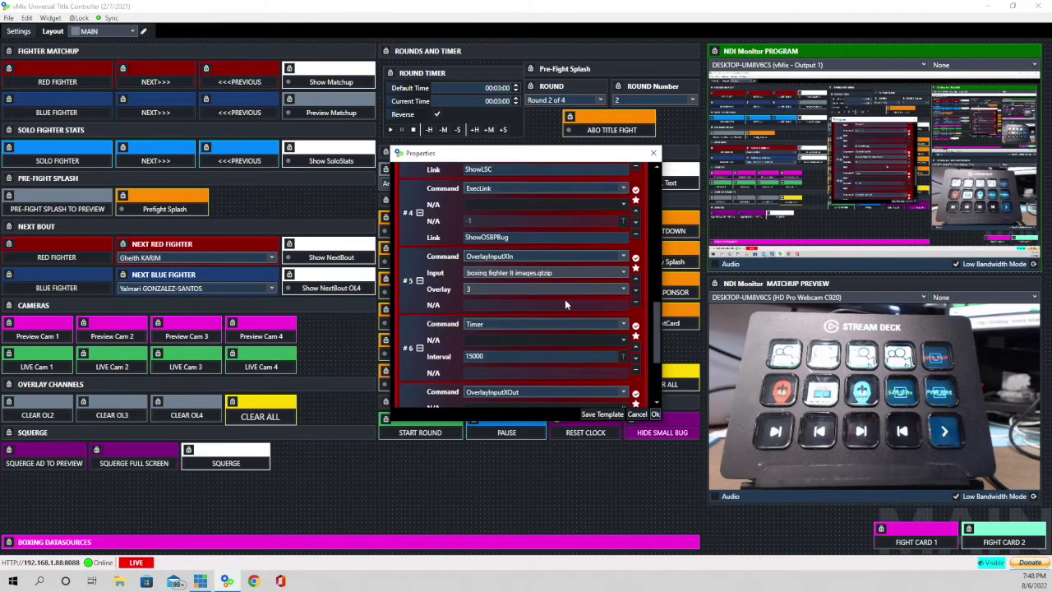
{"action": "scroll", "coordinate": [565, 296], "scroll_direction": "up", "scroll_amount": 5}
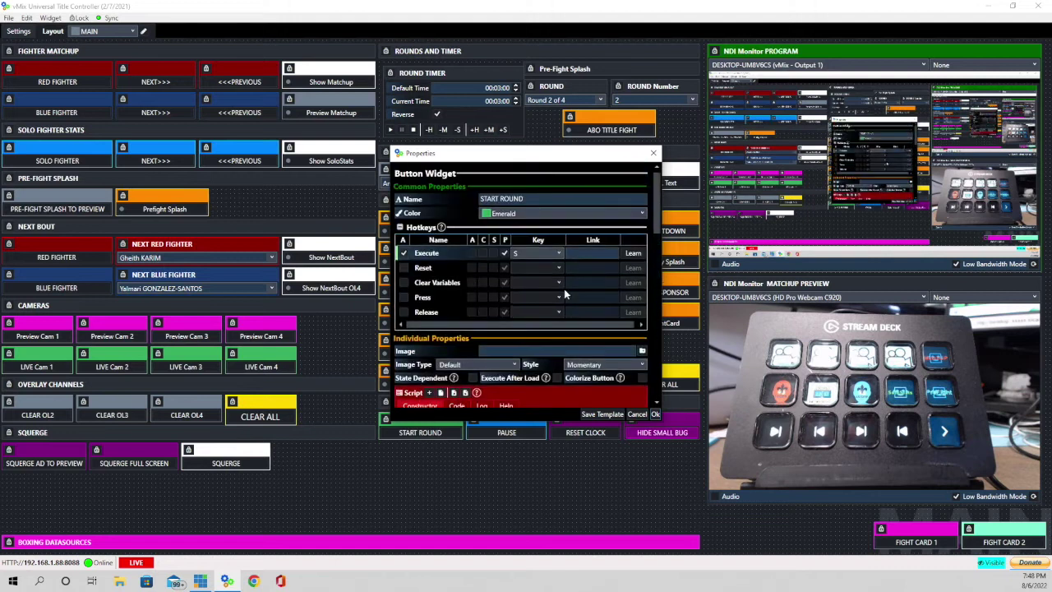
{"action": "left_click", "coordinate": [656, 415]}
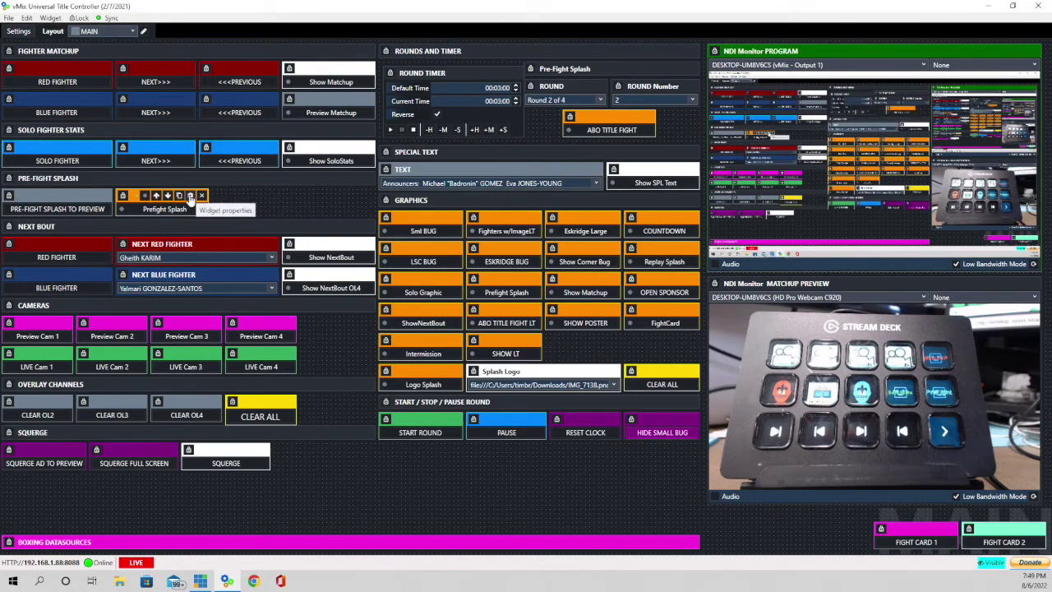
Verify Prefight Splash uses hotkey D and Show SoloStats uses L.
{"action": "left_click", "coordinate": [192, 197]}
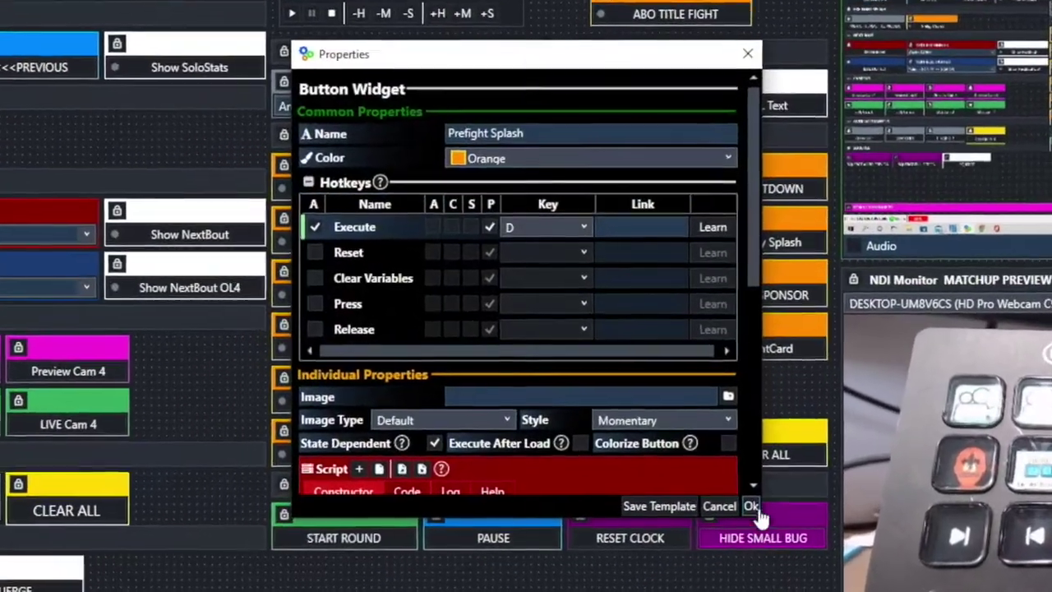
{"action": "left_click", "coordinate": [754, 509]}
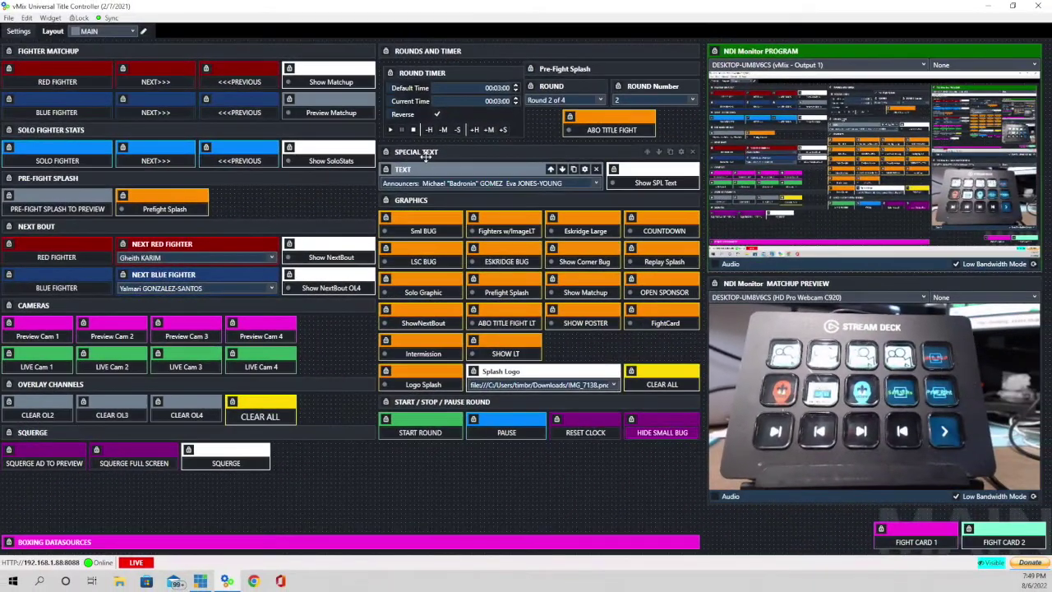
{"action": "left_click", "coordinate": [355, 147]}
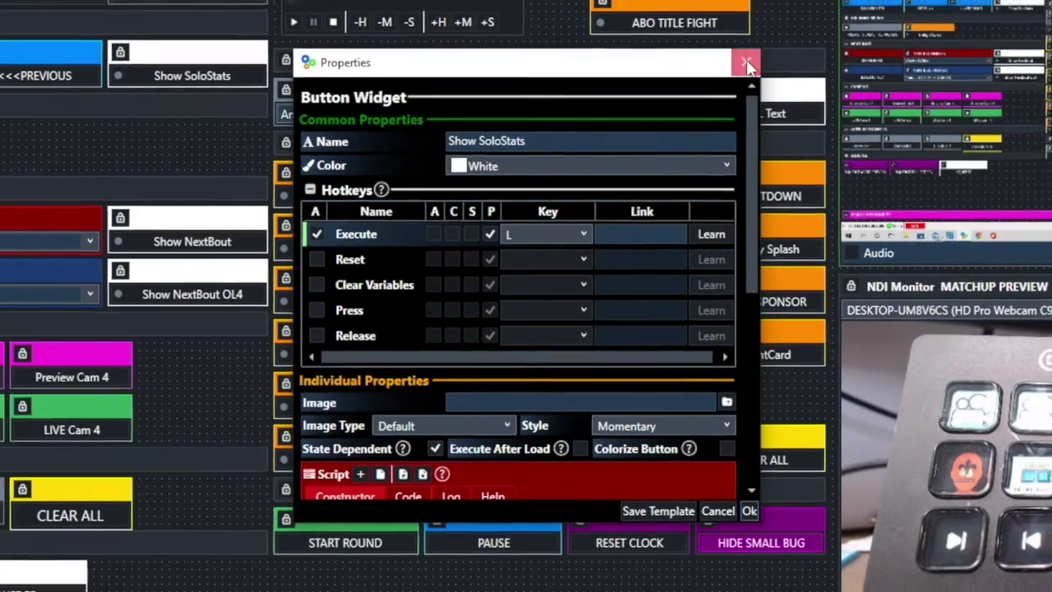
{"action": "left_click", "coordinate": [751, 62]}
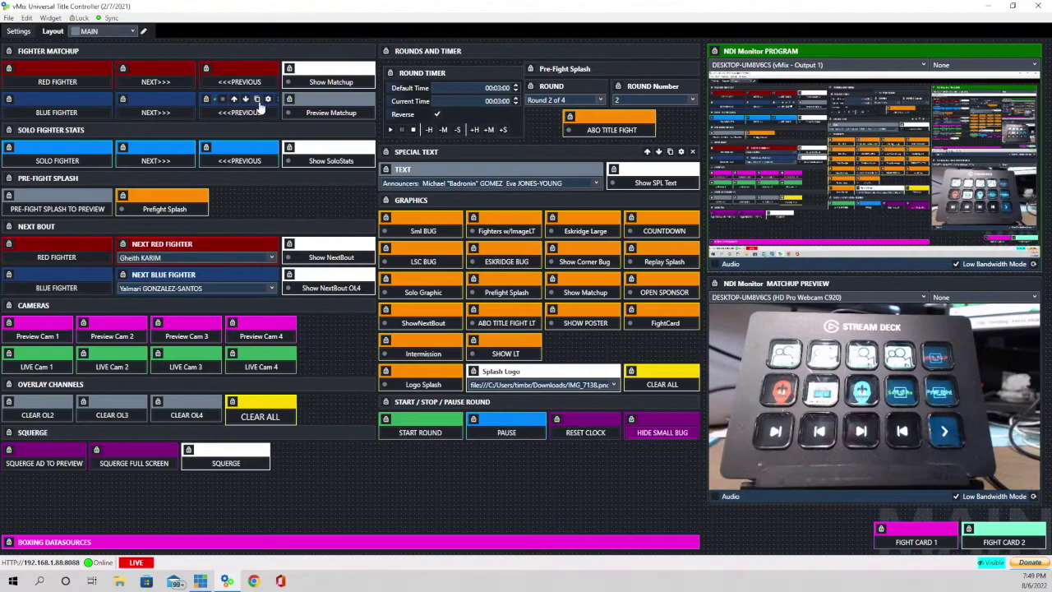
Recheck the Show Matchup button's Execute hotkey A.
{"action": "mouse_move", "coordinate": [341, 69]}
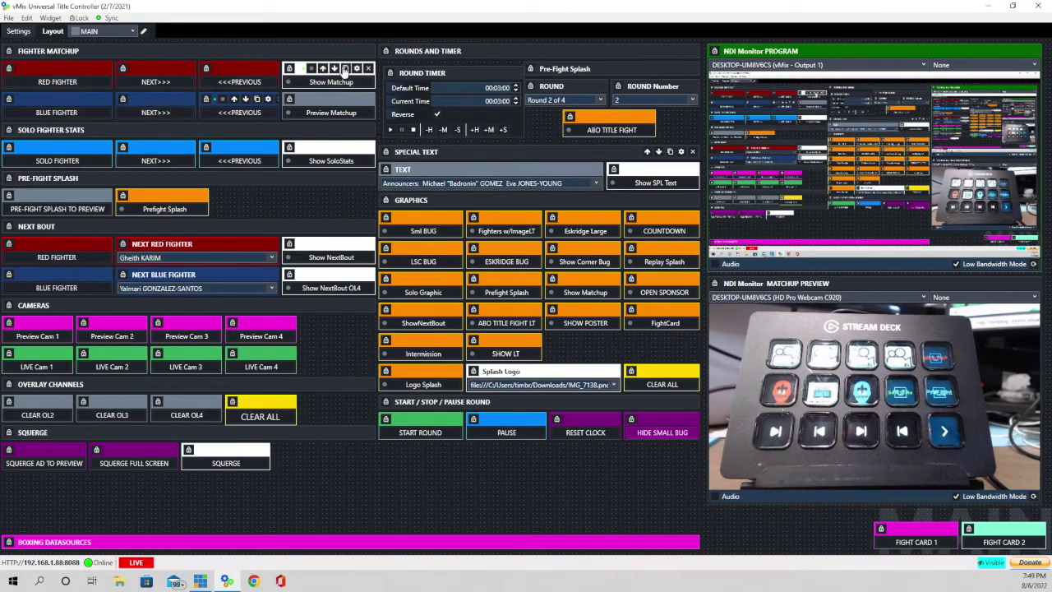
{"action": "left_click", "coordinate": [358, 69]}
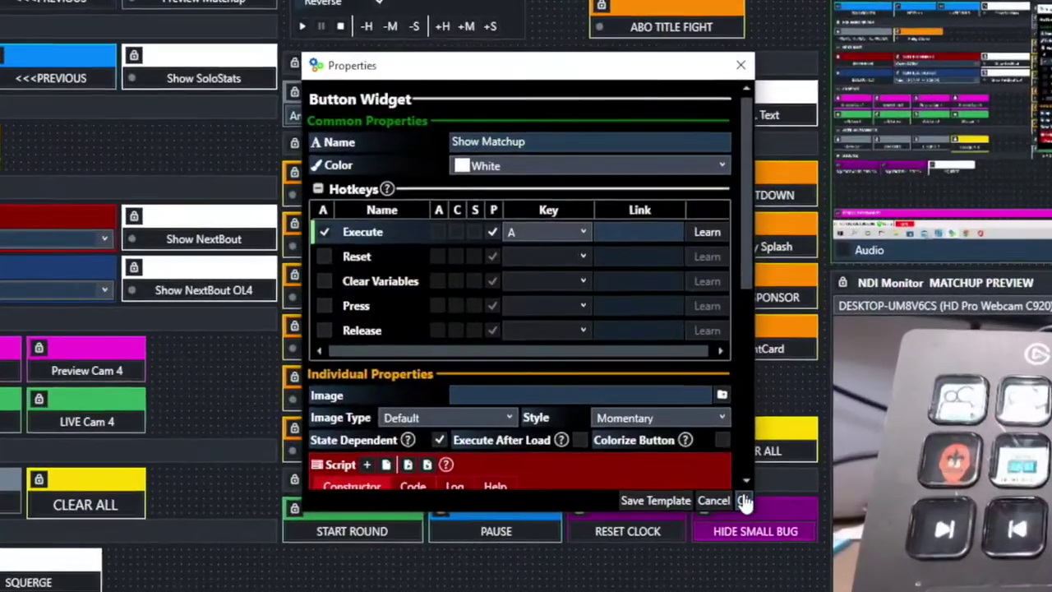
{"action": "left_click", "coordinate": [744, 501]}
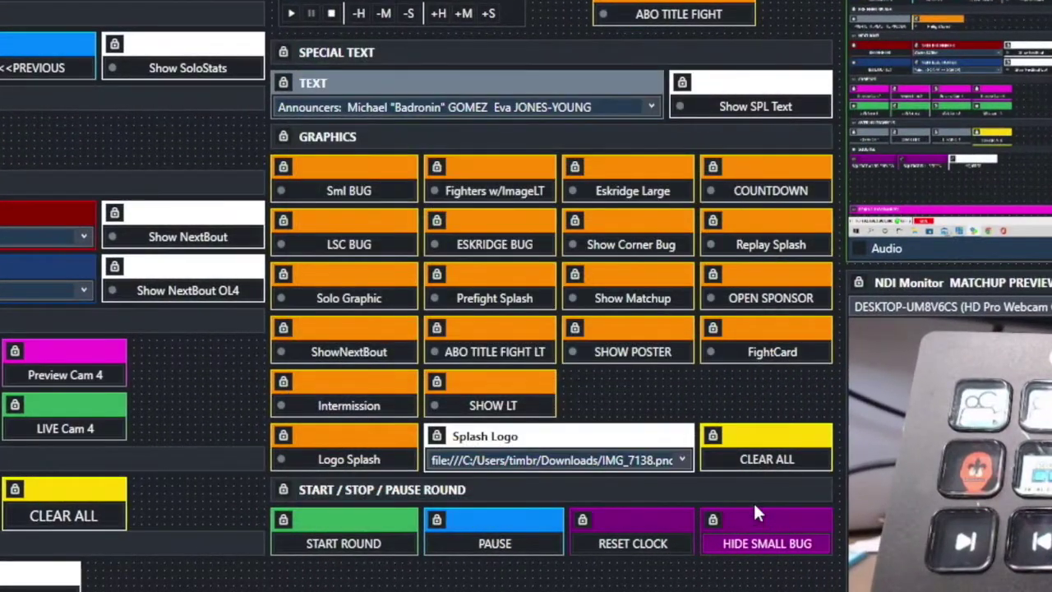